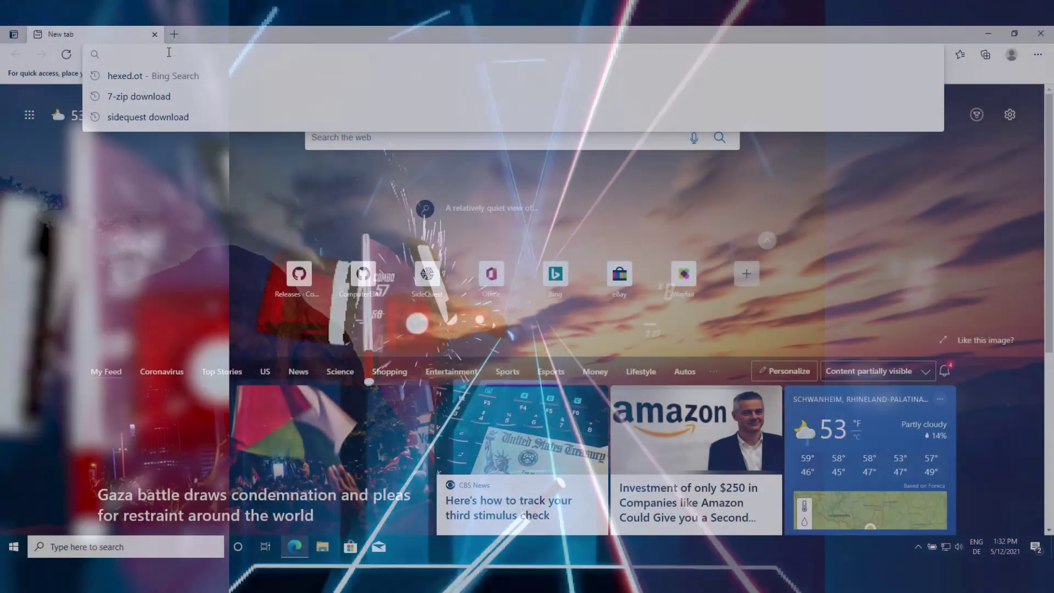
- Go to the APK Downgrader GitHub repository, download APK.Downgrader.zip from v1.1.9, and show it in its folder
{"action": "type", "text": "github.com/ComputerElite/APKDowngrader"}
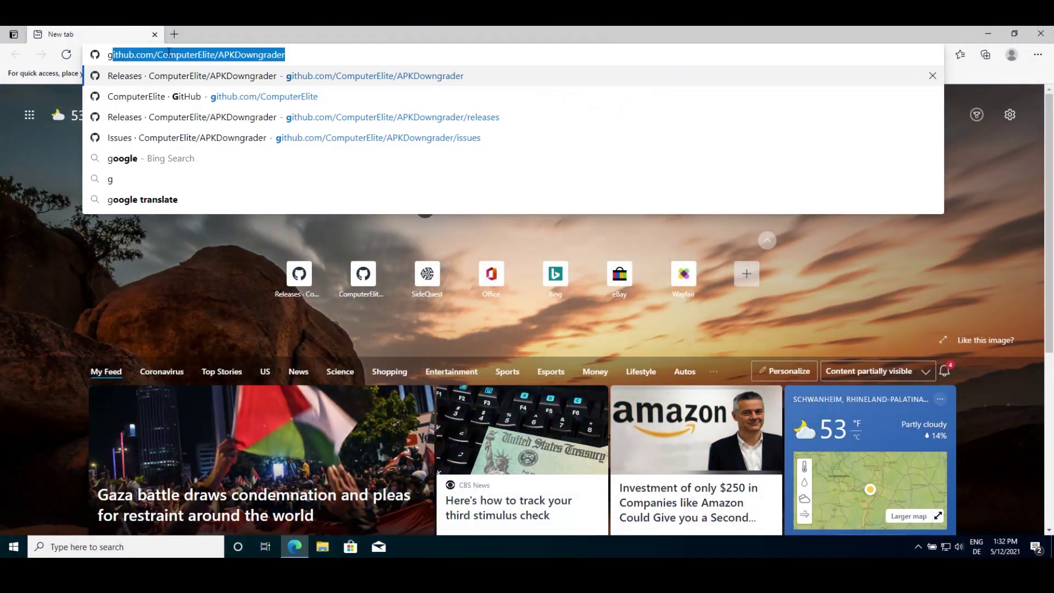
{"action": "key", "text": "Return"}
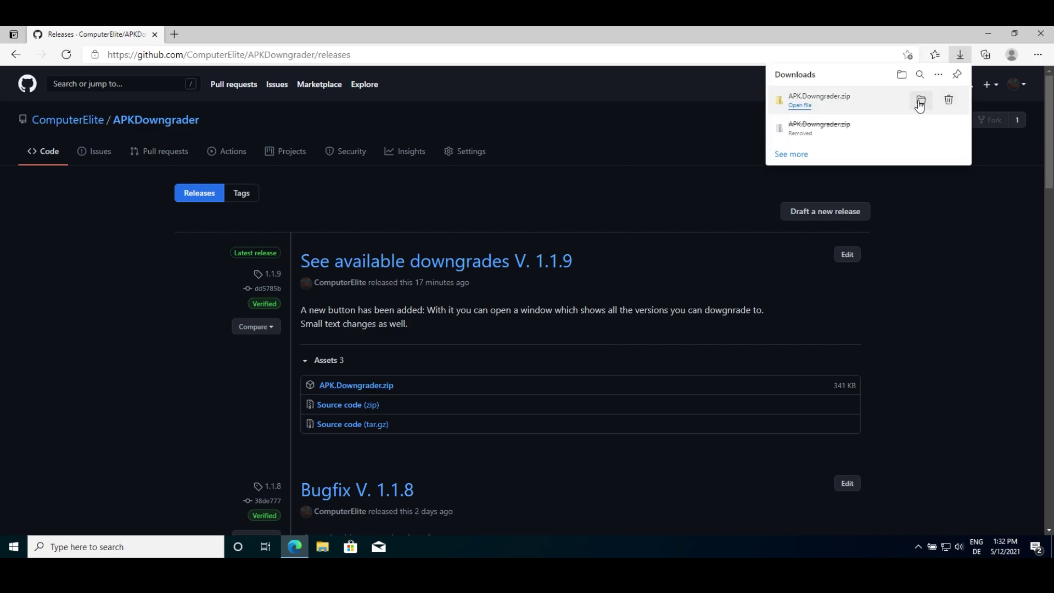
{"action": "left_click", "coordinate": [921, 101]}
- Extract all files from APK.Downgrader.zip into a new Downloads\APK.Downgrader folder
{"action": "right_click", "coordinate": [324, 168]}
{"action": "left_click", "coordinate": [377, 201]}
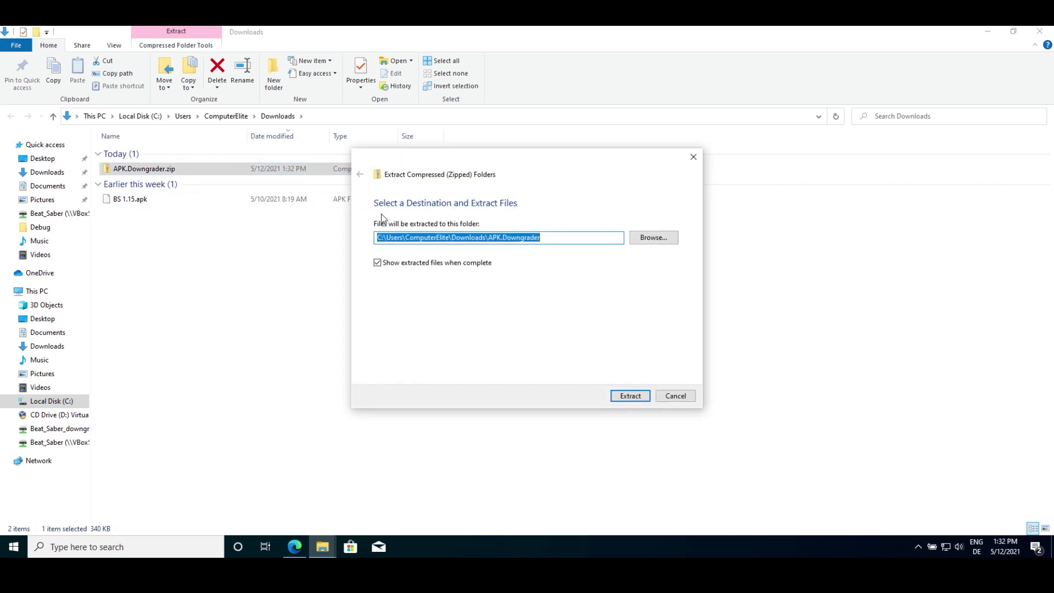
{"action": "left_click", "coordinate": [633, 399]}
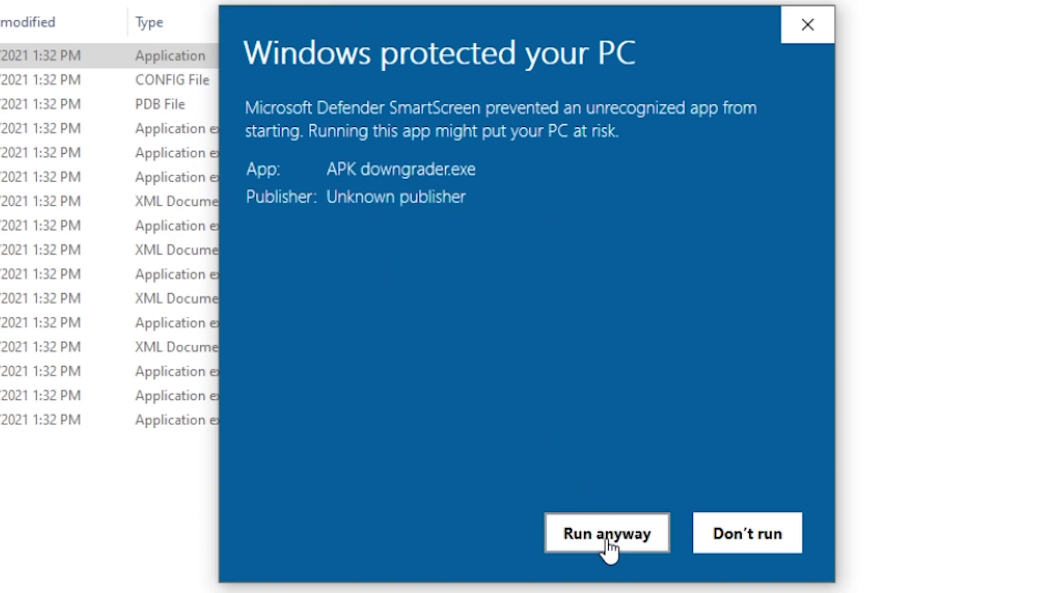
- Run APK Downgrader anyway past SmartScreen so it fetches XDelta3.exe, then show the desktop
{"action": "left_click", "coordinate": [607, 544]}
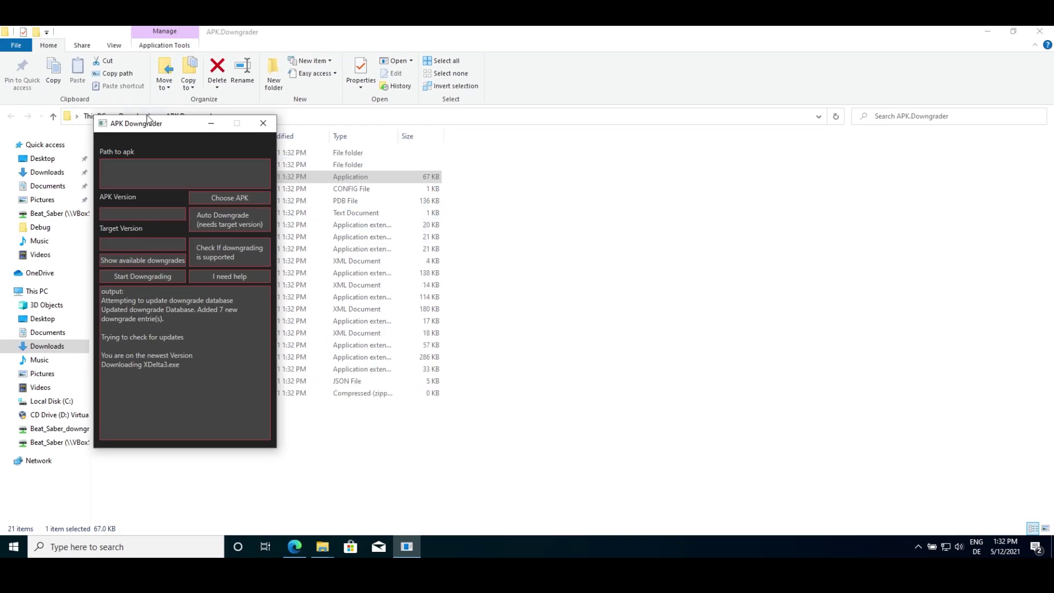
{"action": "left_click_drag", "start_coordinate": [151, 126], "coordinate": [463, 132]}
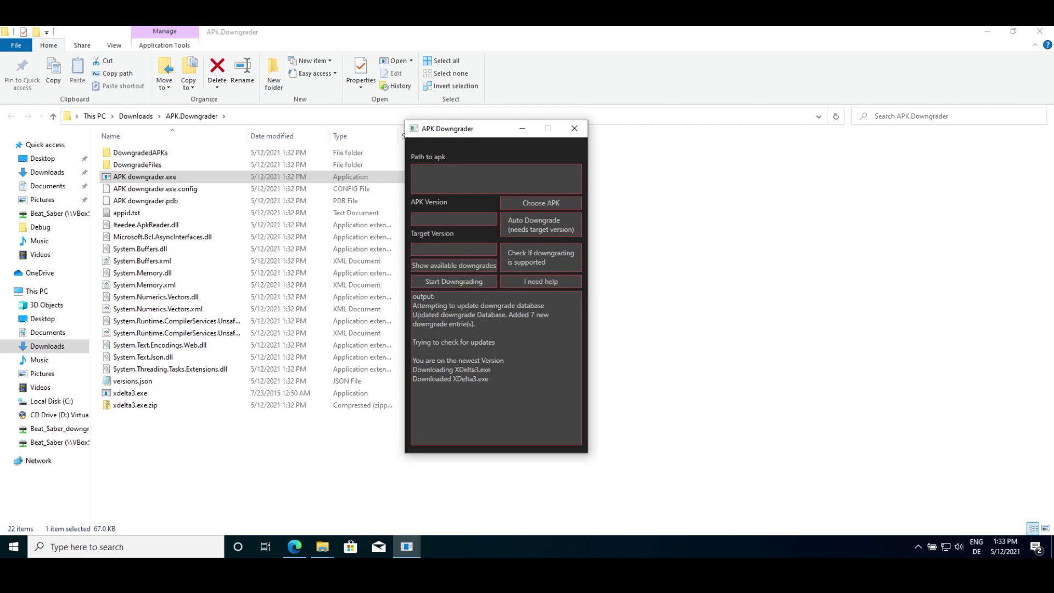
{"action": "left_click", "coordinate": [1052, 547]}
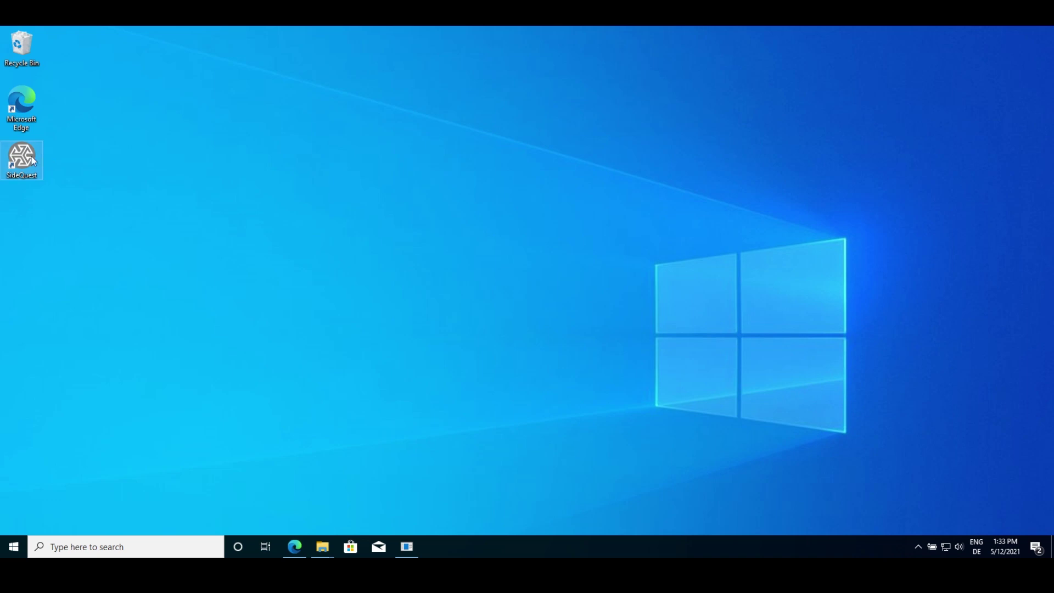
{"action": "double_click", "coordinate": [21, 167]}
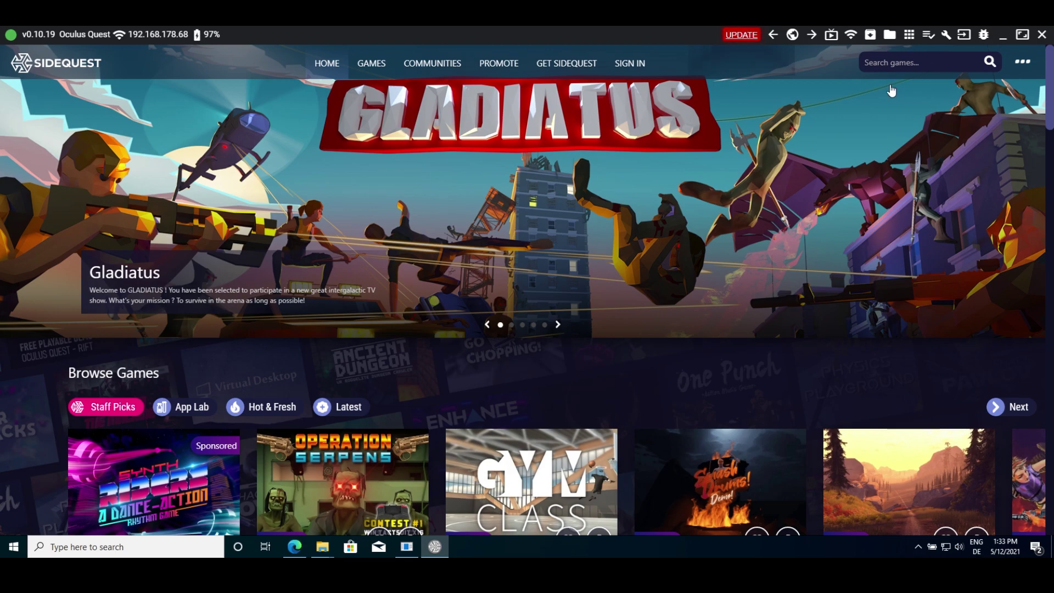
{"action": "left_click", "coordinate": [1042, 34]}
{"action": "left_click", "coordinate": [694, 416]}
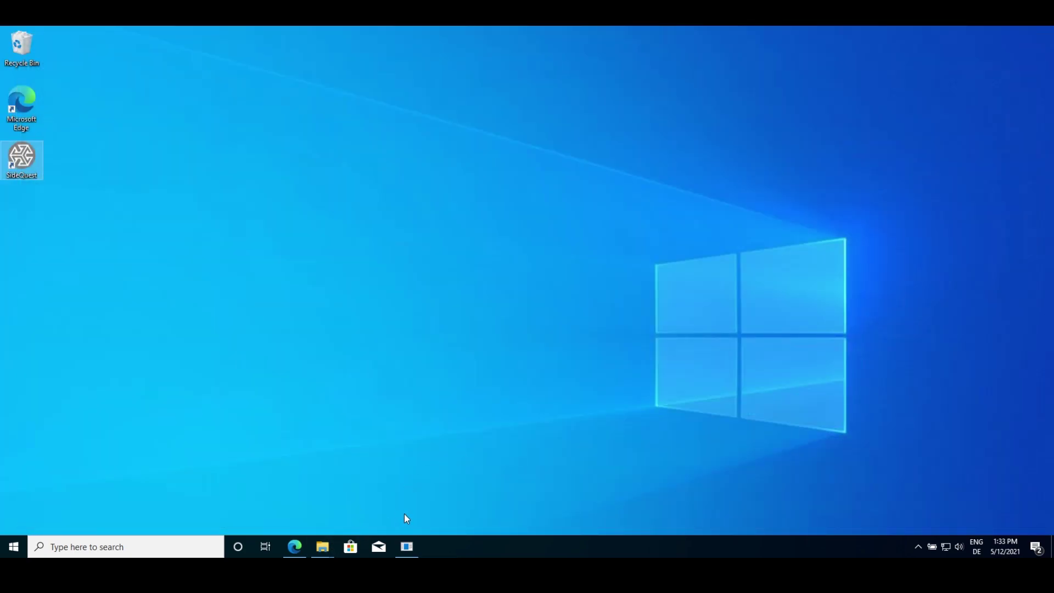
- Open appid.txt from the APK.Downgrader folder in Notepad and confirm it reads com.beatgames.beatsaber
{"action": "mouse_move", "coordinate": [323, 544]}
{"action": "left_click", "coordinate": [389, 482]}
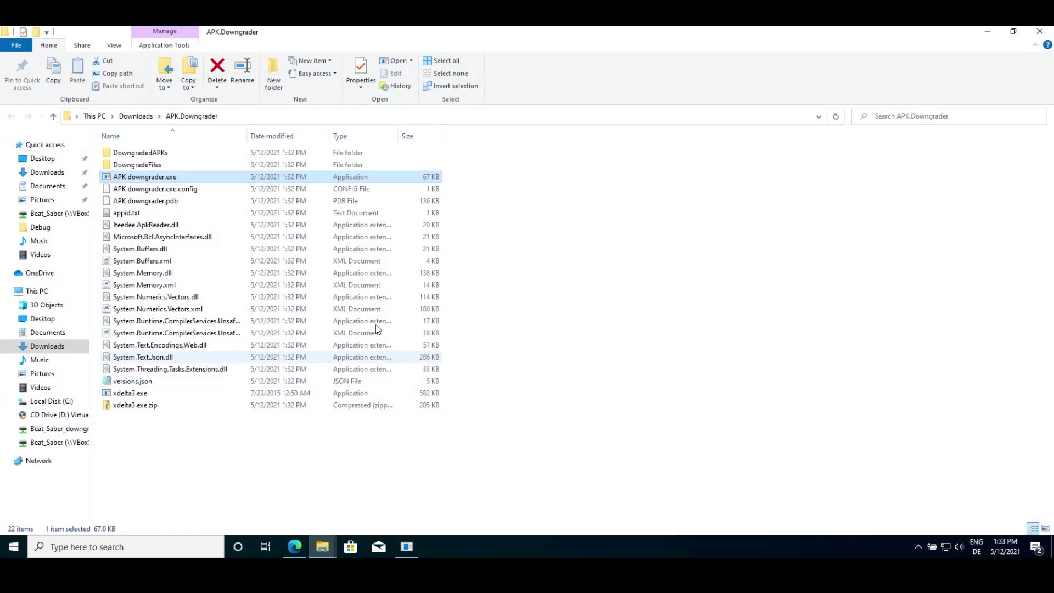
{"action": "double_click", "coordinate": [135, 213]}
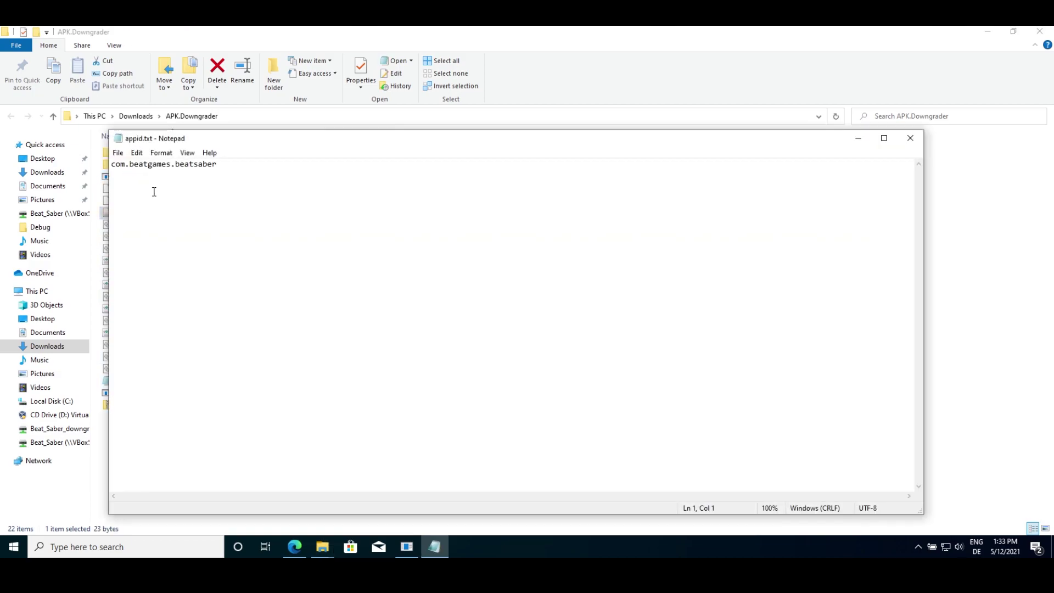
{"action": "left_click_drag", "start_coordinate": [228, 172], "coordinate": [111, 167]}
{"action": "left_click", "coordinate": [236, 174]}
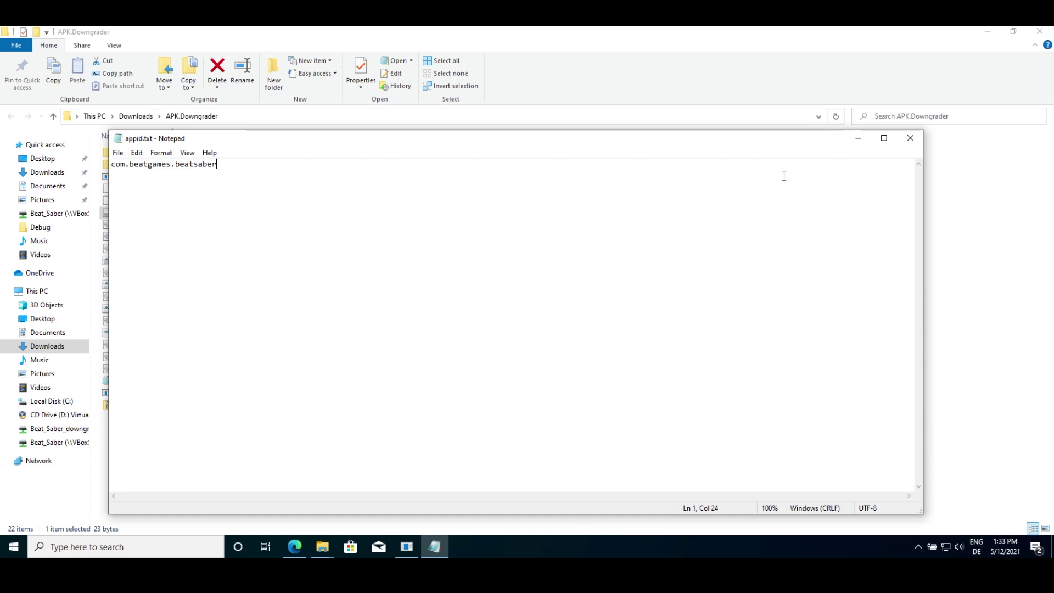
- Close Notepad and downgrade Beat Saber 1.15.0 to target version 1.13.2, downloading the 227.79 MB patch
{"action": "left_click", "coordinate": [919, 143]}
{"action": "left_click", "coordinate": [409, 547]}
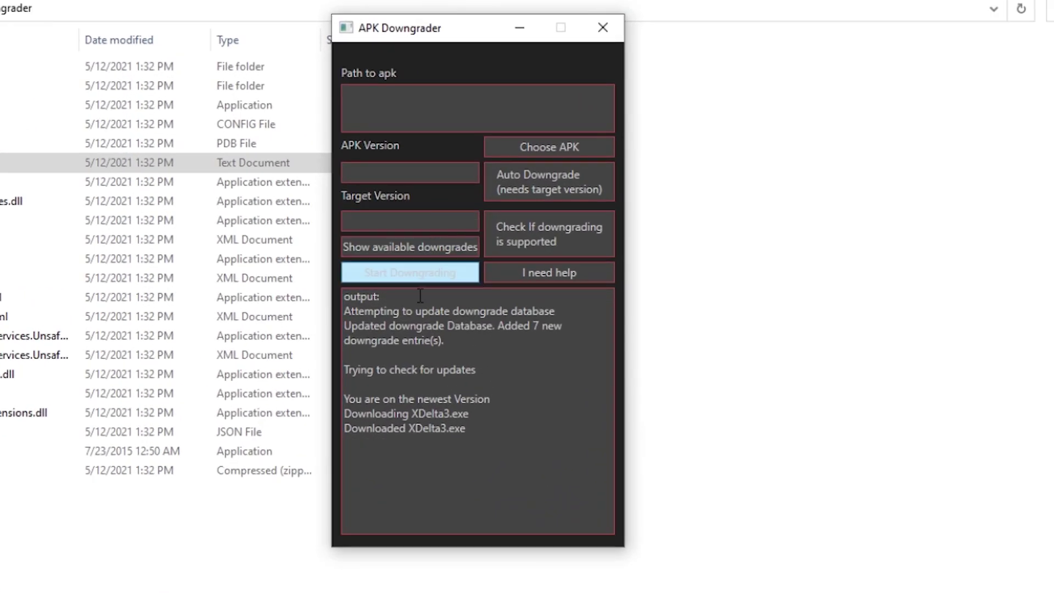
{"action": "left_click", "coordinate": [428, 221]}
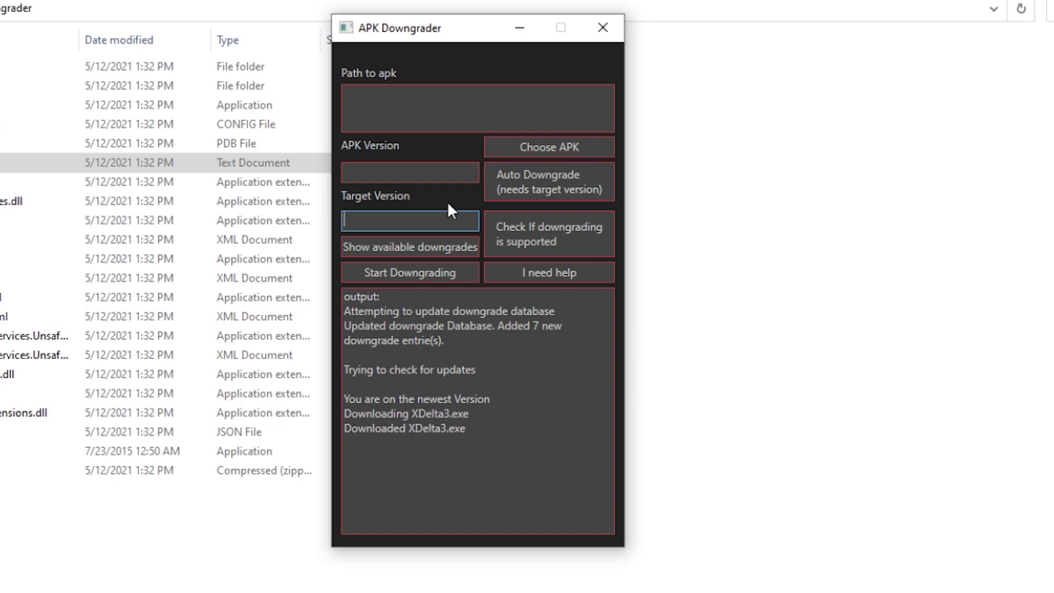
{"action": "type", "text": "1.13.2"}
{"action": "left_click", "coordinate": [410, 273]}
{"action": "left_click", "coordinate": [730, 357]}
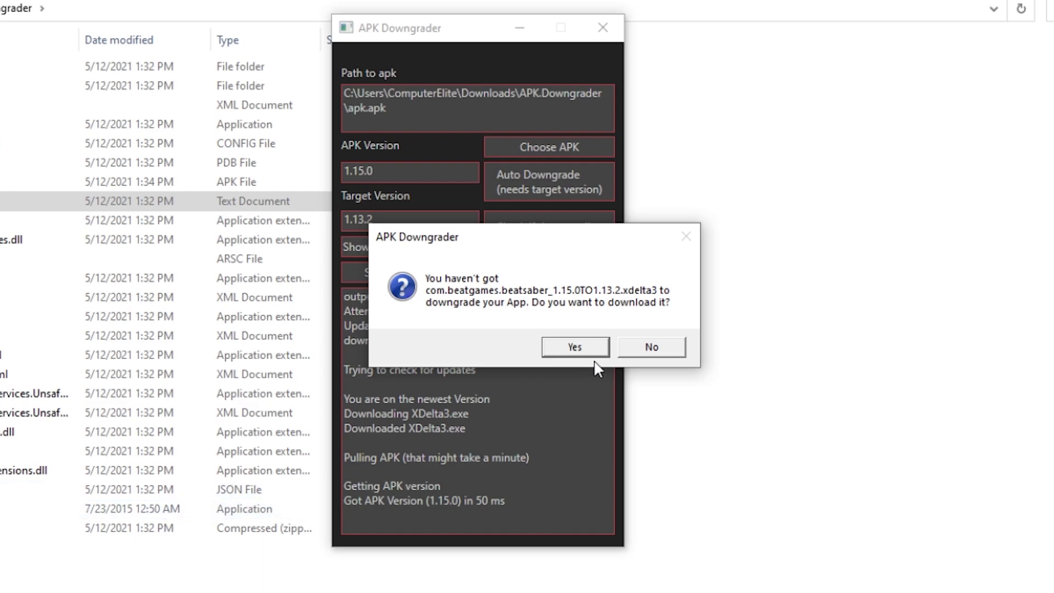
{"action": "left_click", "coordinate": [576, 347]}
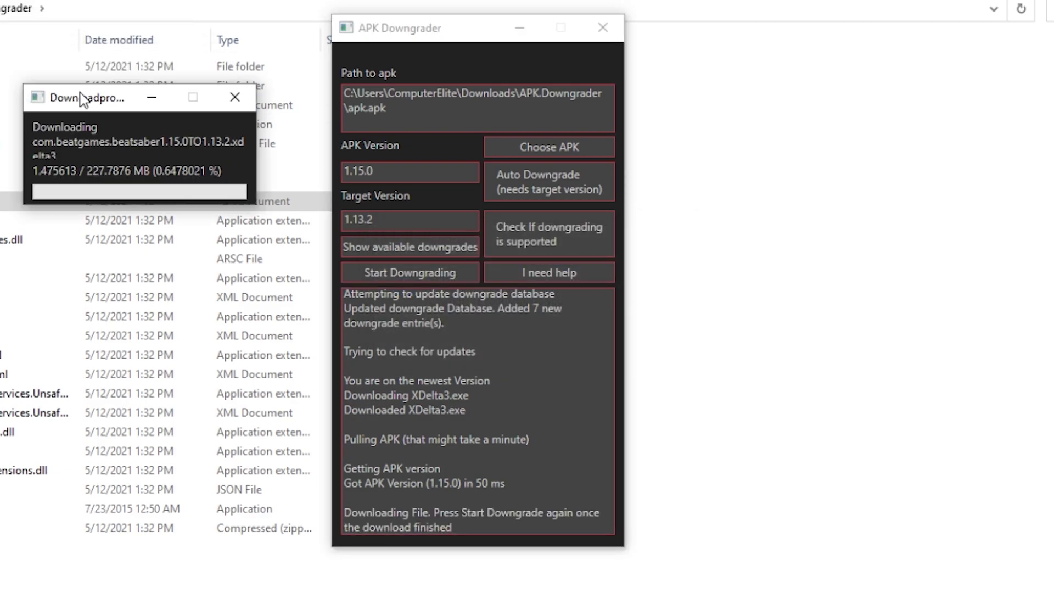
{"action": "left_click_drag", "start_coordinate": [137, 110], "coordinate": [506, 358]}
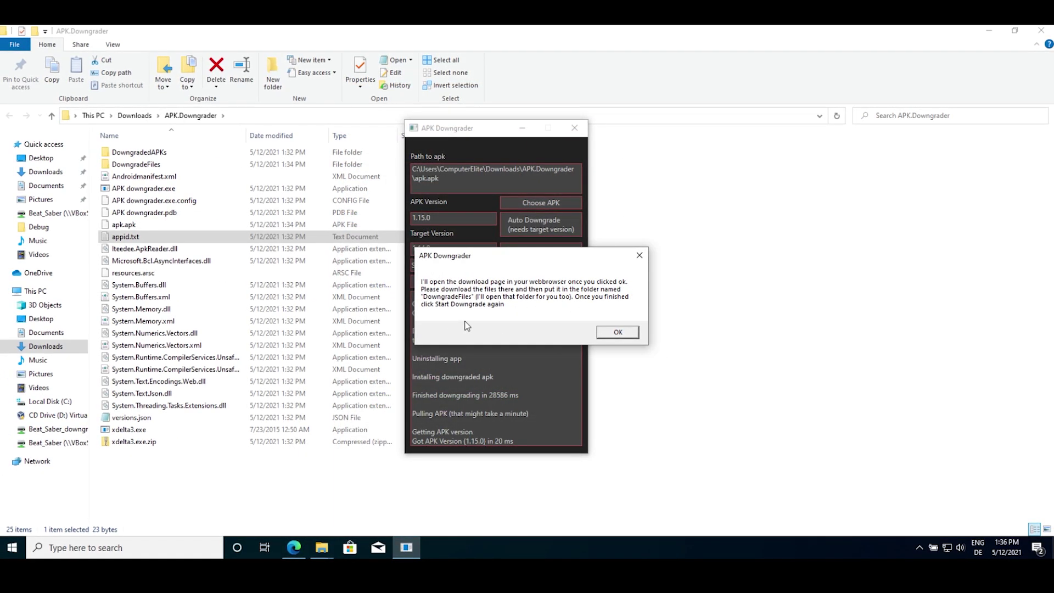
- Accept MEGA's cookies and download com.beatgames.beatsaber_1.15.0TO1.14.0.xdelta3
{"action": "left_click", "coordinate": [616, 332]}
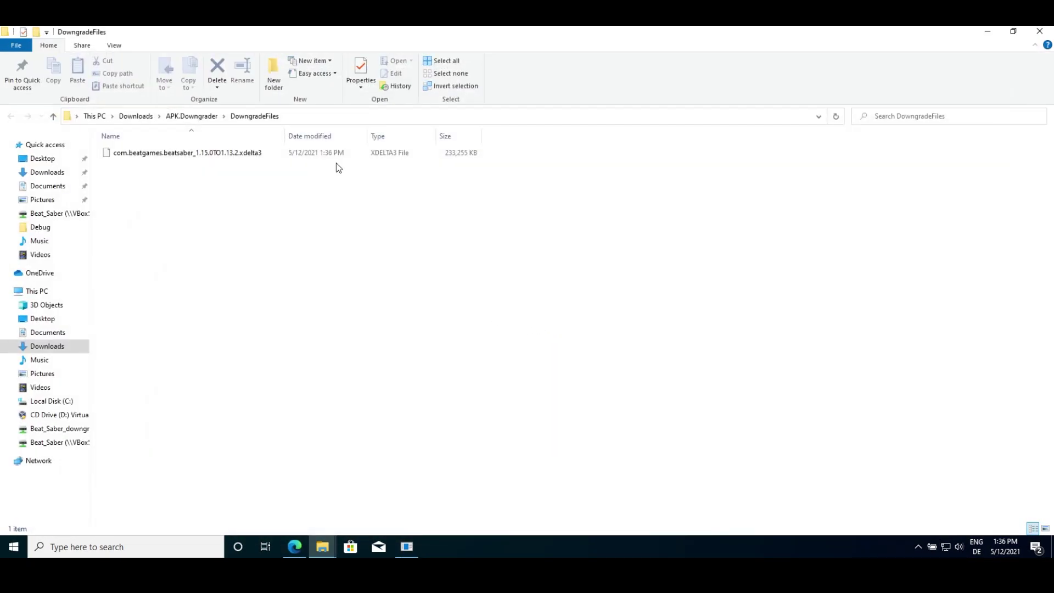
{"action": "left_click", "coordinate": [647, 405]}
{"action": "left_click", "coordinate": [628, 306]}
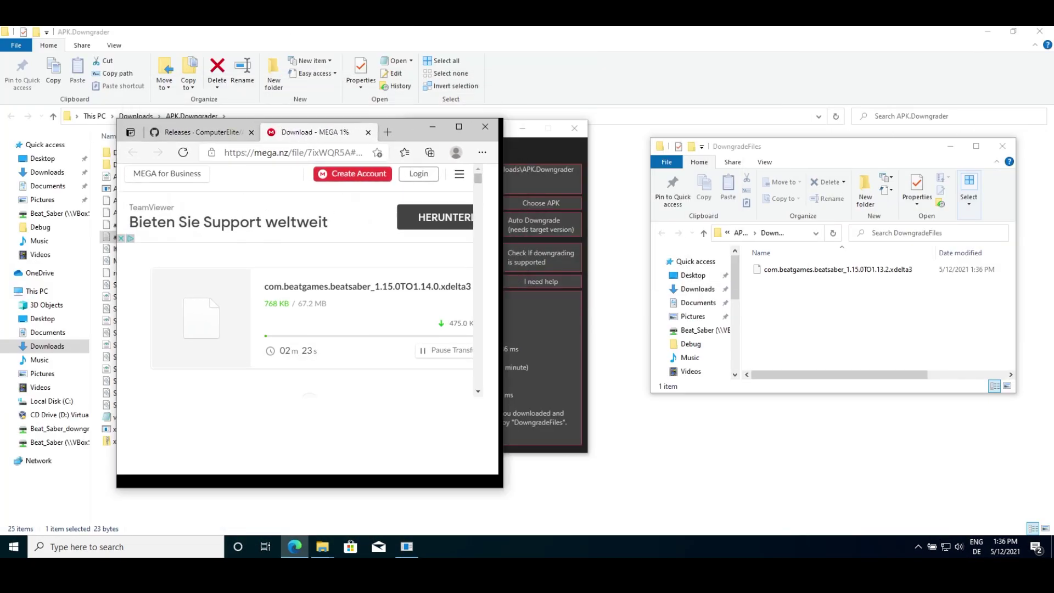
{"action": "left_click_drag", "start_coordinate": [735, 141], "coordinate": [679, 134]}
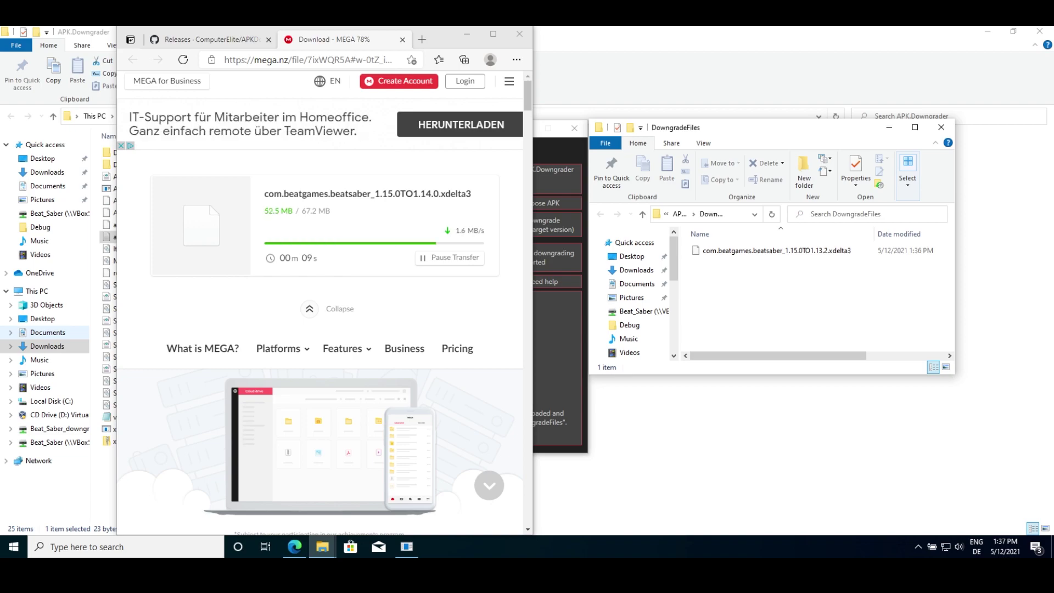
- Copy the downloaded 1.15.0-to-1.14.0 xdelta3 patch into DowngradeFiles and proceed with the install
{"action": "left_click", "coordinate": [400, 105]}
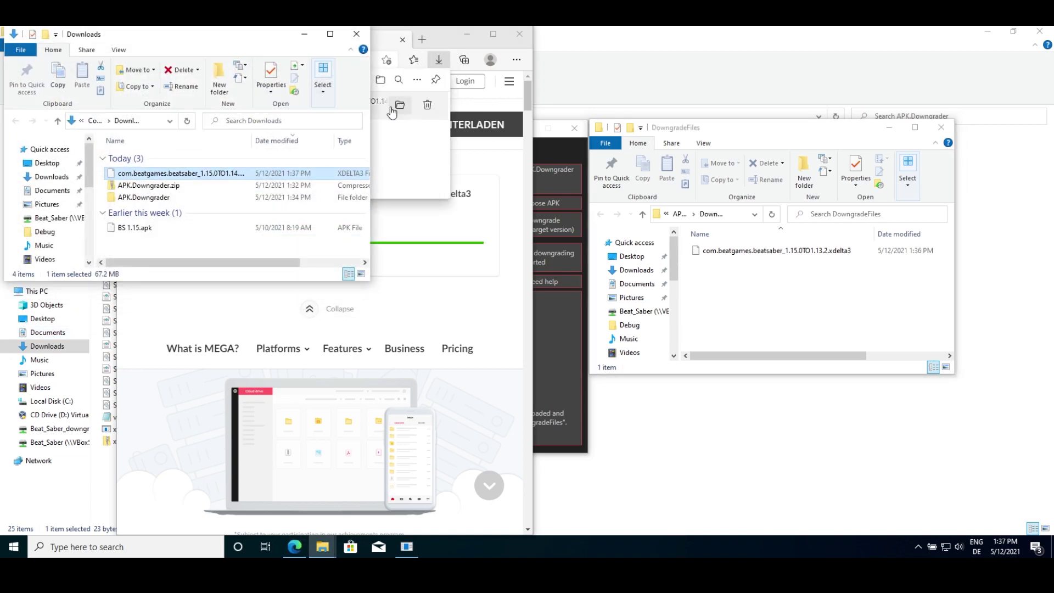
{"action": "left_click_drag", "start_coordinate": [263, 174], "coordinate": [726, 305]}
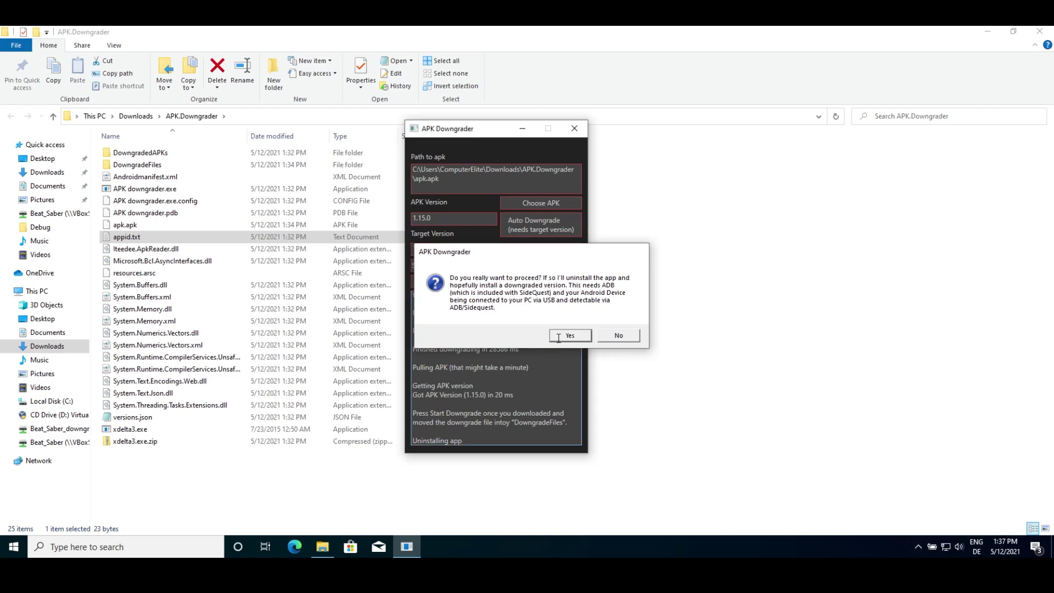
{"action": "left_click", "coordinate": [566, 335]}
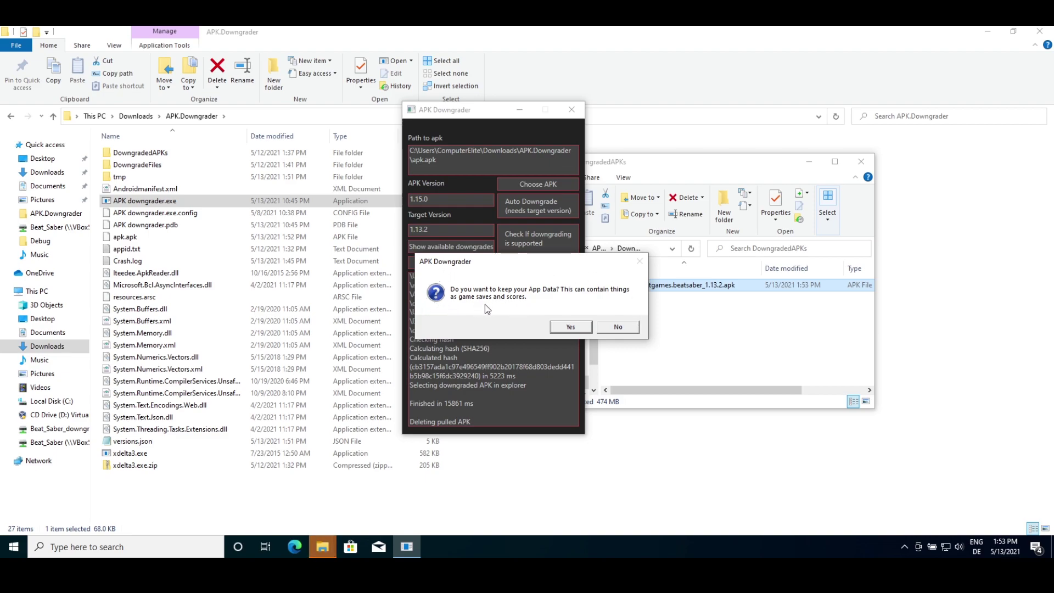
- Keep the app data during the 1.13.2 install, then restore the APK.Downgrader folder window
{"action": "left_click", "coordinate": [571, 327]}
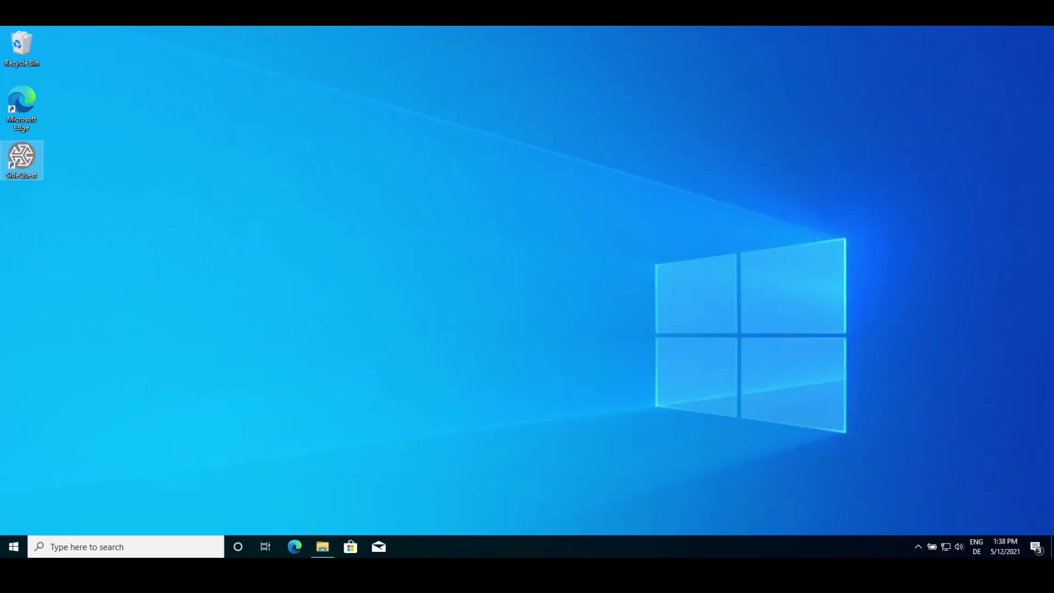
{"action": "left_click", "coordinate": [323, 547]}
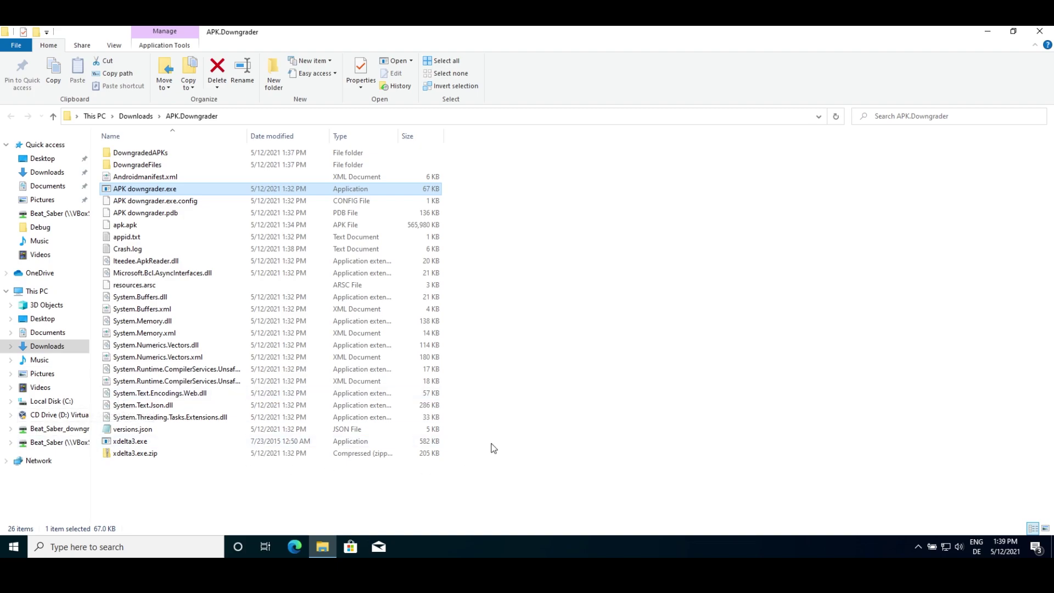
- Relaunch APK Downgrader and choose Z:\BS 1.15.apk from the Beat_Saber drive as the source APK
{"action": "double_click", "coordinate": [400, 189]}
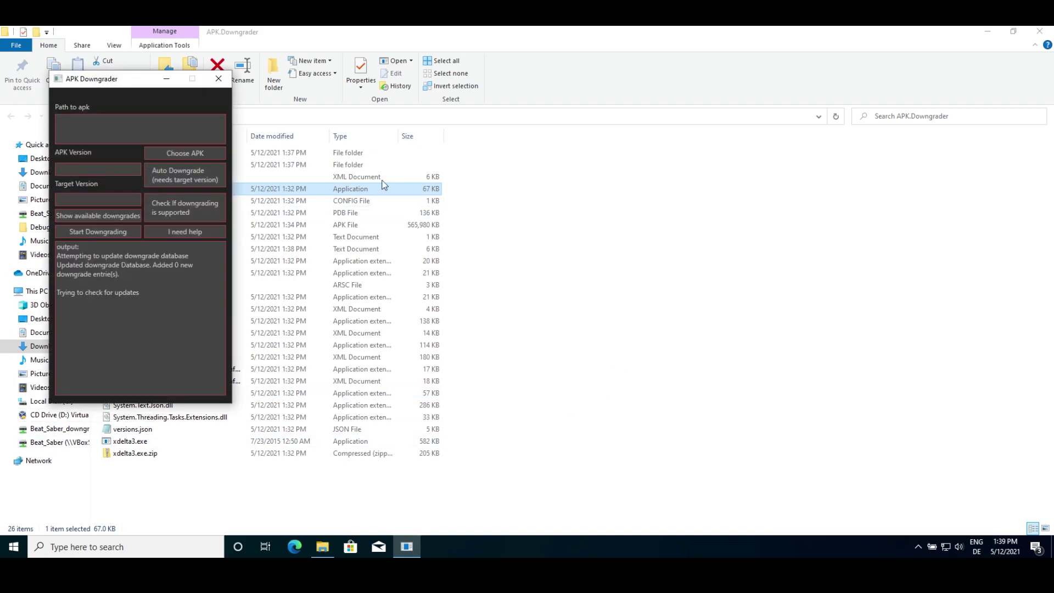
{"action": "left_click_drag", "start_coordinate": [127, 79], "coordinate": [257, 89]}
{"action": "left_click", "coordinate": [340, 165]}
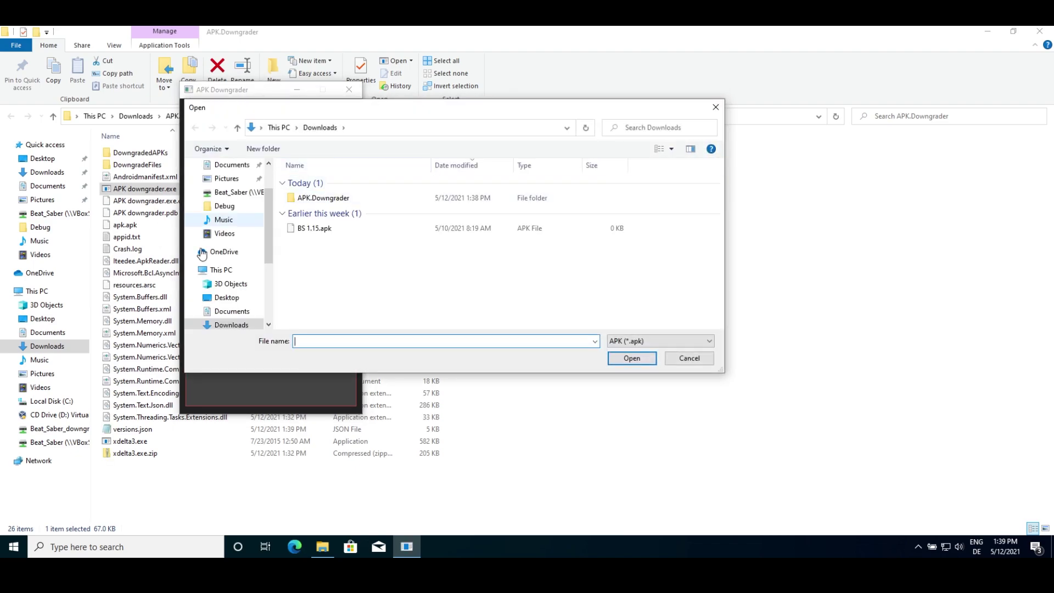
{"action": "scroll", "coordinate": [237, 265], "scroll_direction": "down", "scroll_amount": 3}
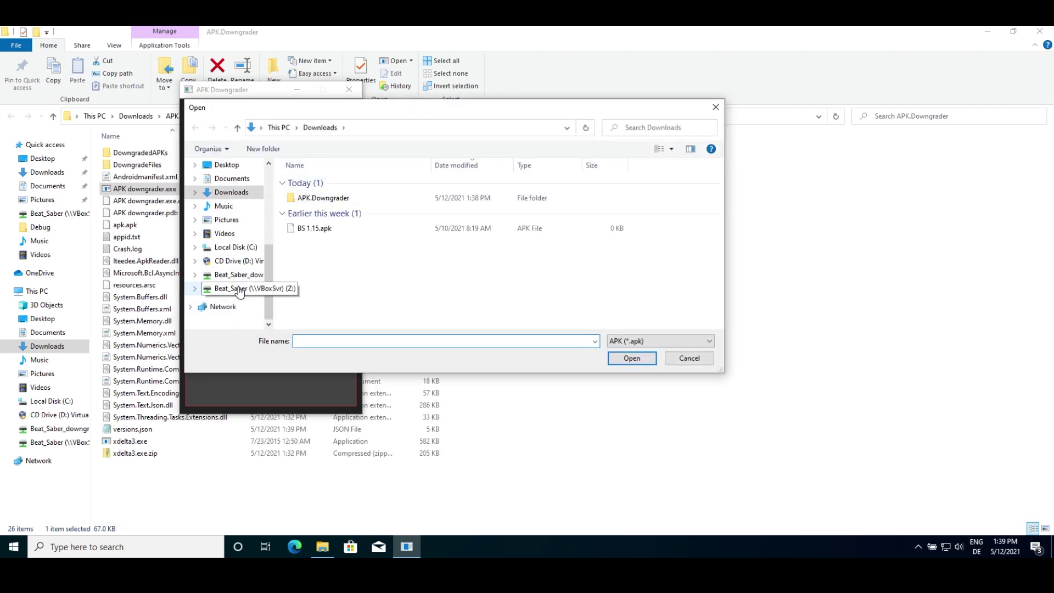
{"action": "left_click", "coordinate": [240, 289]}
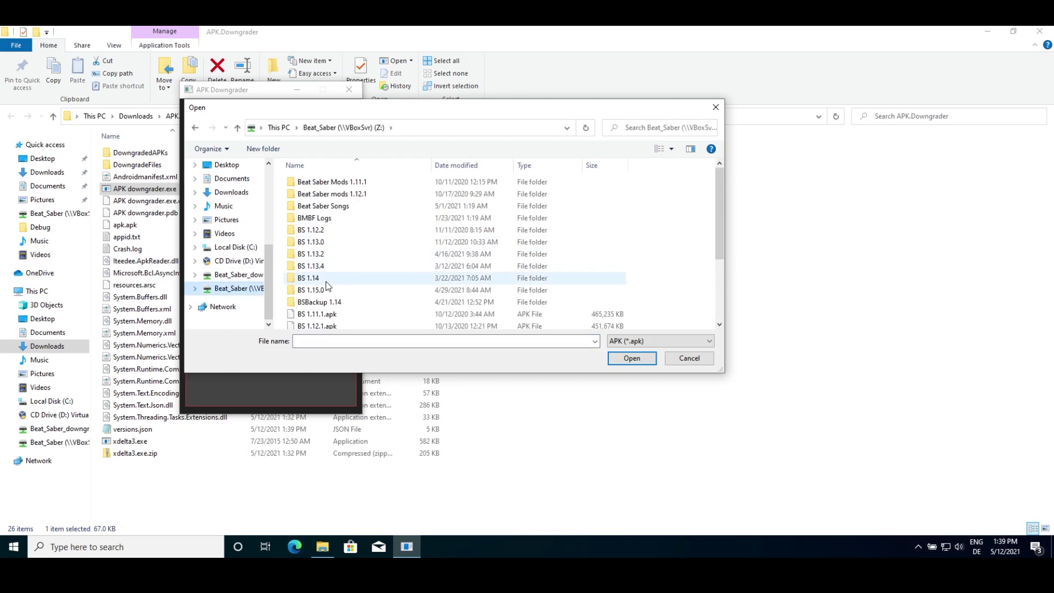
{"action": "double_click", "coordinate": [323, 322]}
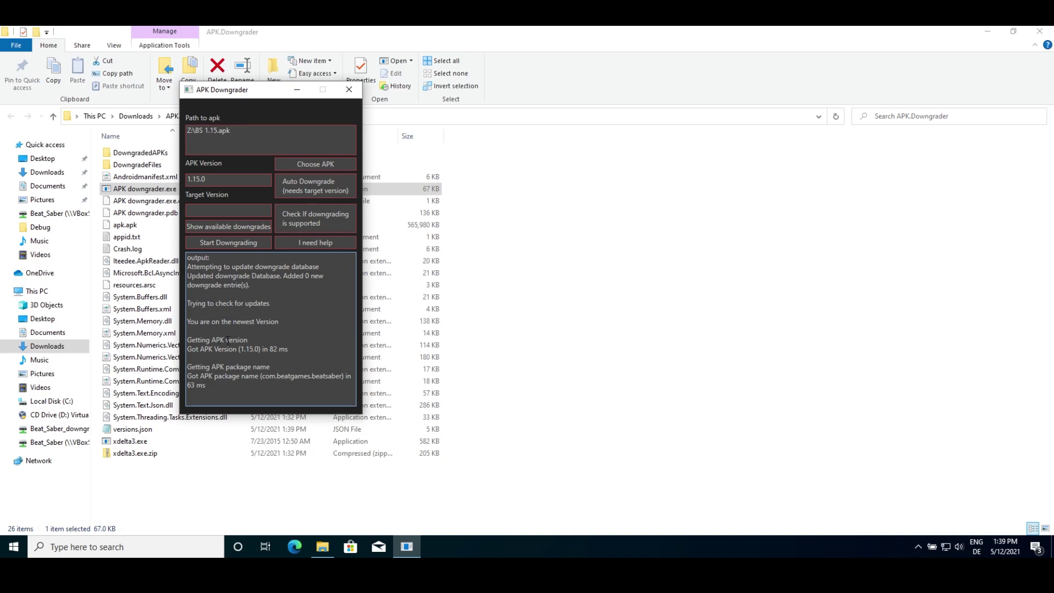
- Downgrade BS 1.15.apk to 1.13.2 and select the resulting APK in DowngradedAPKs
{"action": "left_click", "coordinate": [233, 212]}
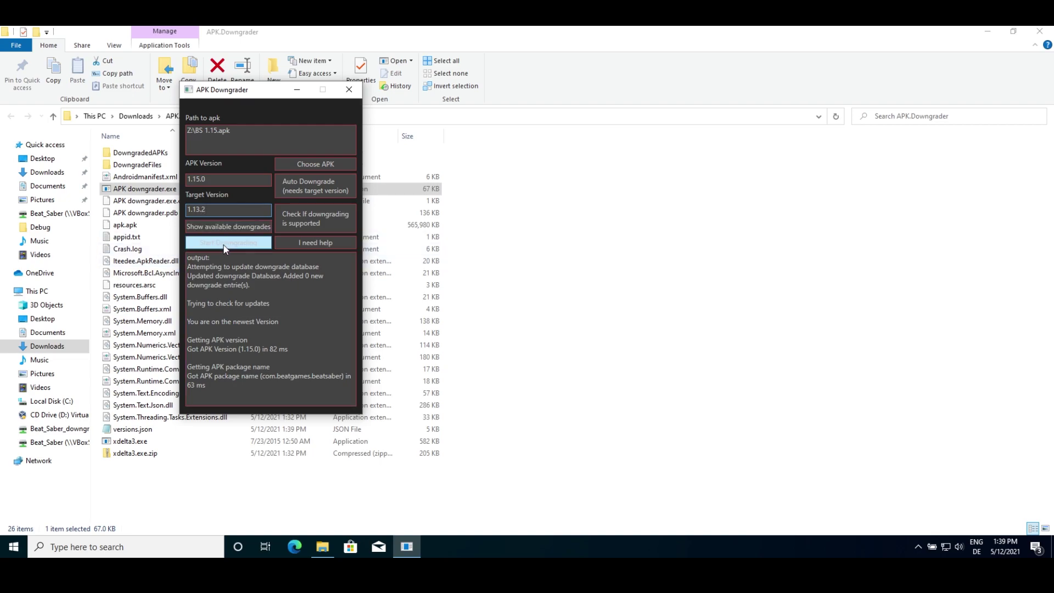
{"action": "left_click", "coordinate": [243, 251]}
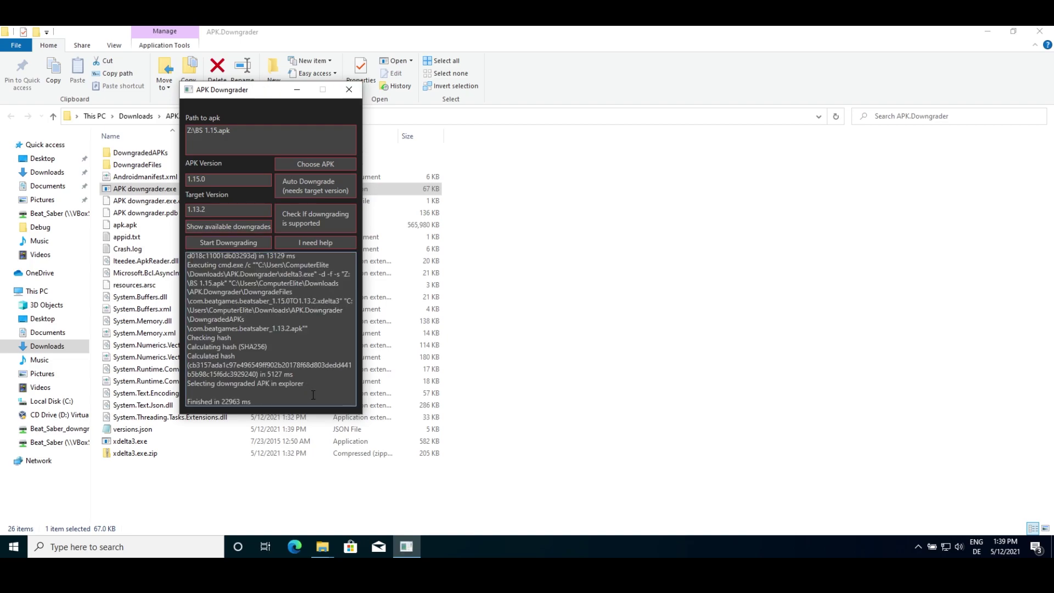
{"action": "left_click_drag", "start_coordinate": [216, 47], "coordinate": [595, 98]}
{"action": "left_click", "coordinate": [578, 218]}
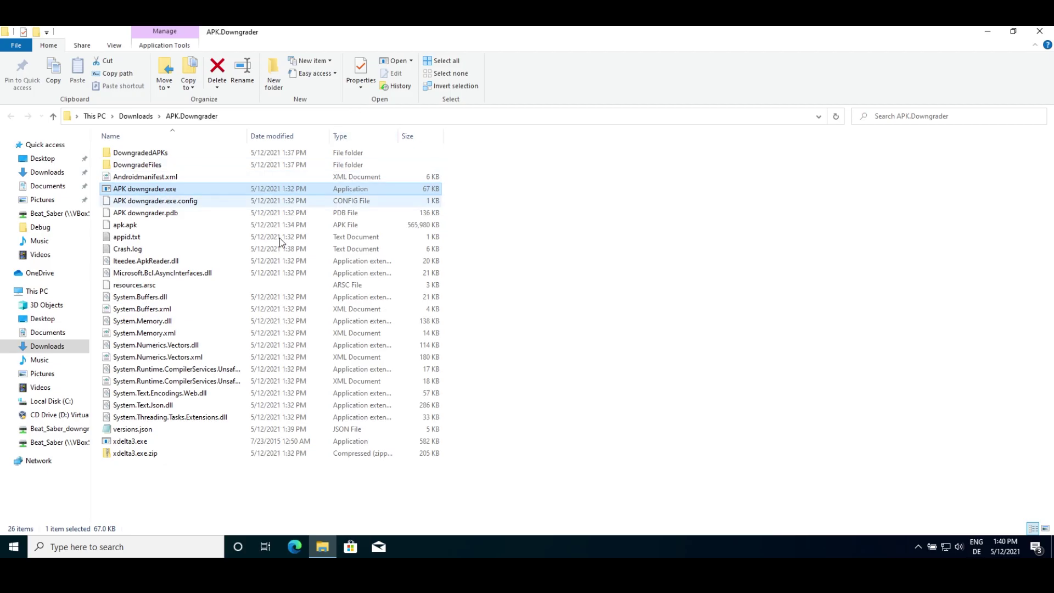
- Launch APK downgrader.exe and select BS 1.15.apk on the Beat_Saber drive as the source APK
{"action": "double_click", "coordinate": [281, 190]}
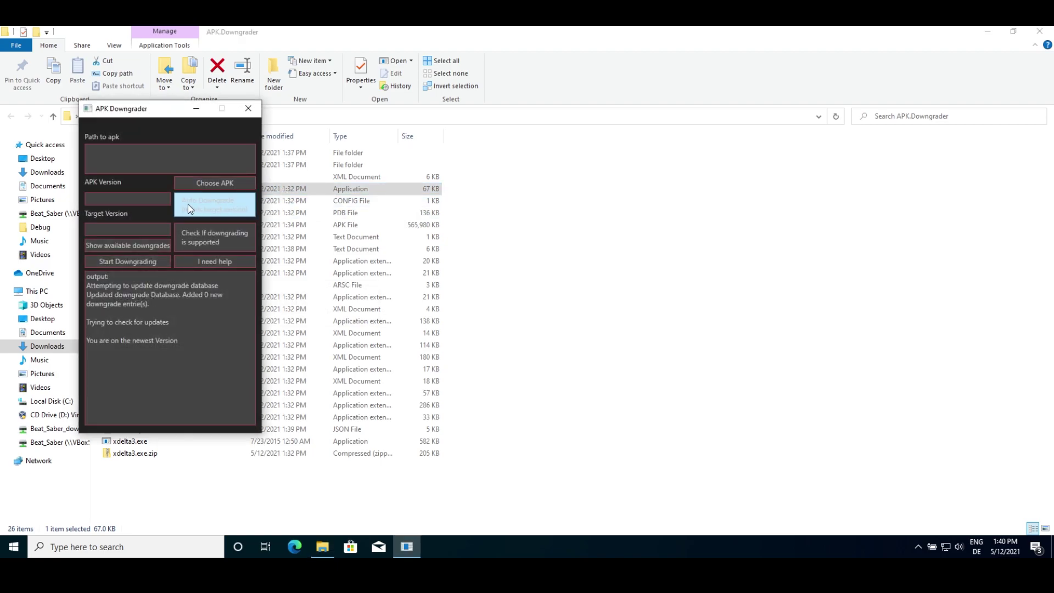
{"action": "left_click", "coordinate": [213, 183]}
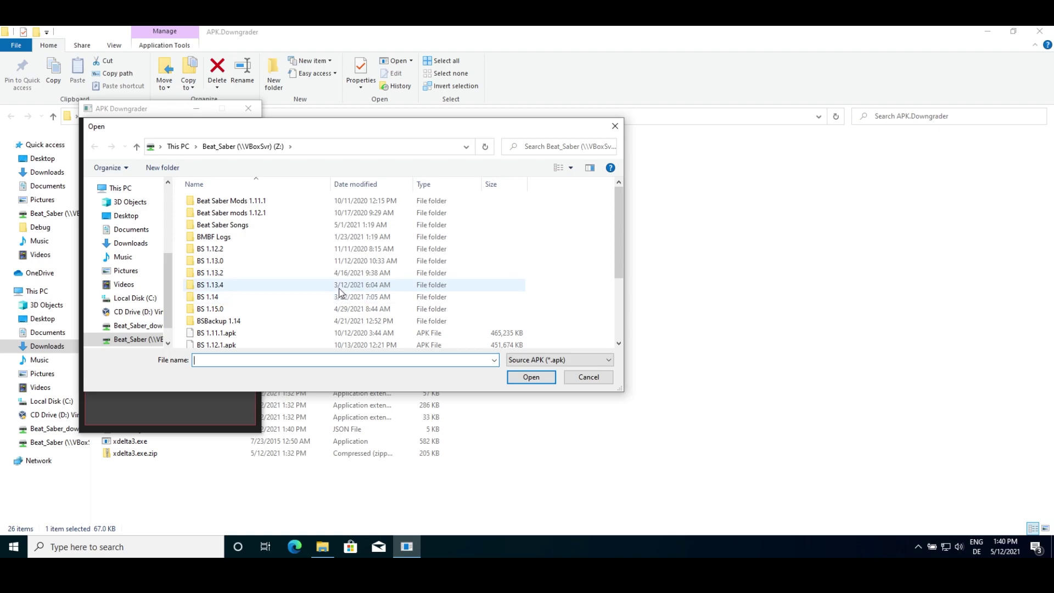
{"action": "scroll", "coordinate": [333, 295], "scroll_direction": "down", "scroll_amount": 2}
{"action": "scroll", "coordinate": [339, 292], "scroll_direction": "down", "scroll_amount": 1}
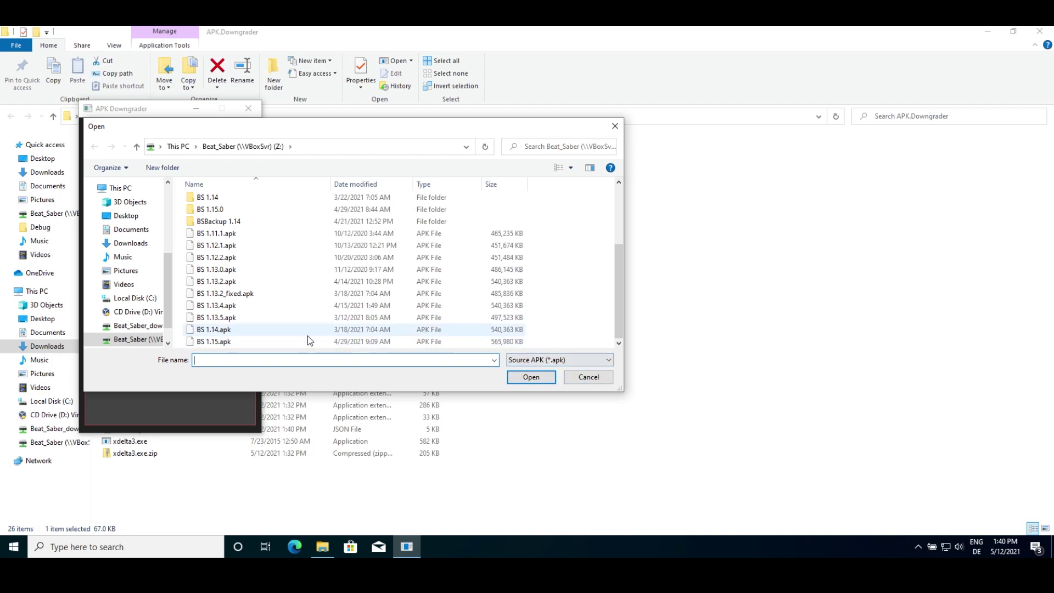
{"action": "left_click", "coordinate": [201, 343]}
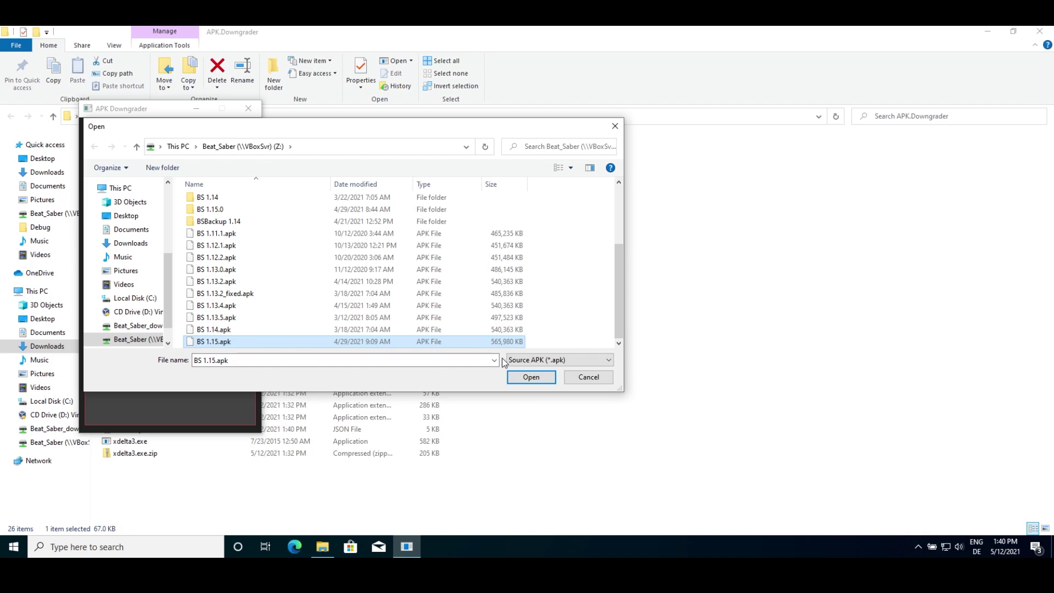
- Accept BS 1.15.apk as the source and pick BS 1.12.1.apk as the target file
{"action": "left_click", "coordinate": [519, 384]}
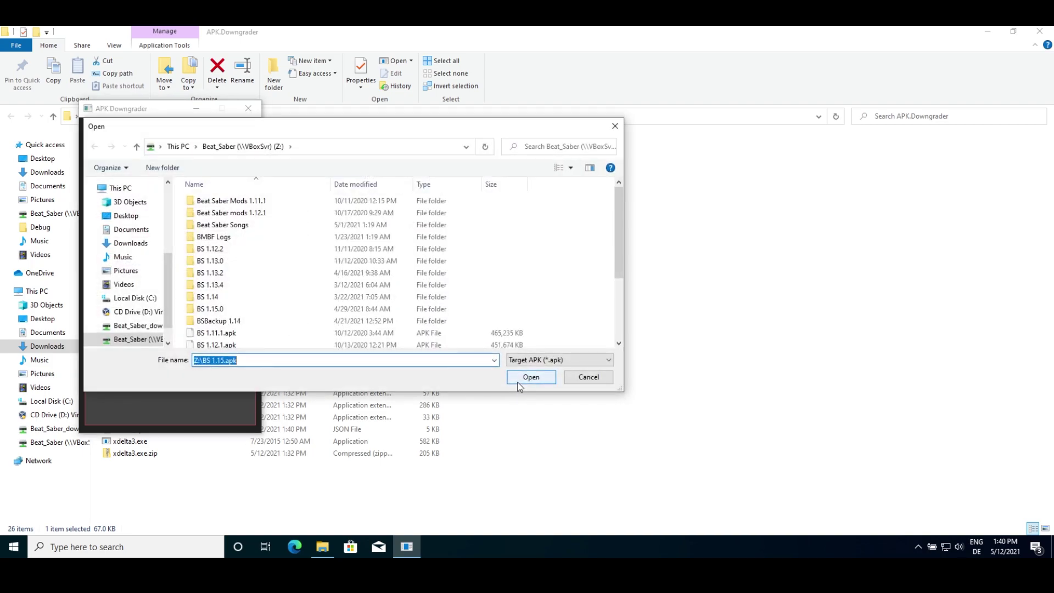
{"action": "scroll", "coordinate": [352, 308], "scroll_direction": "down", "scroll_amount": 3}
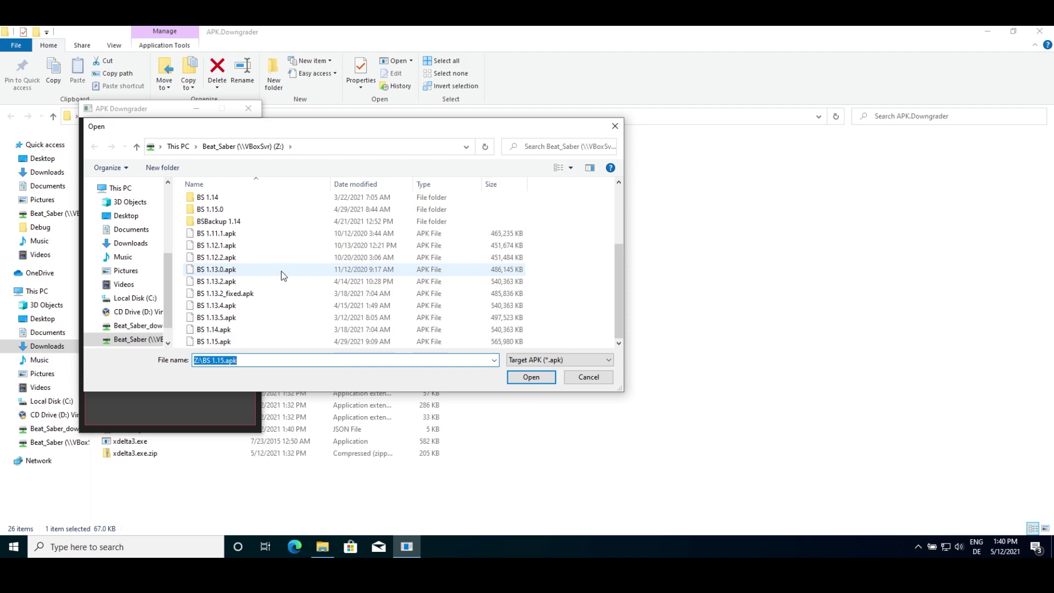
{"action": "left_click", "coordinate": [236, 248]}
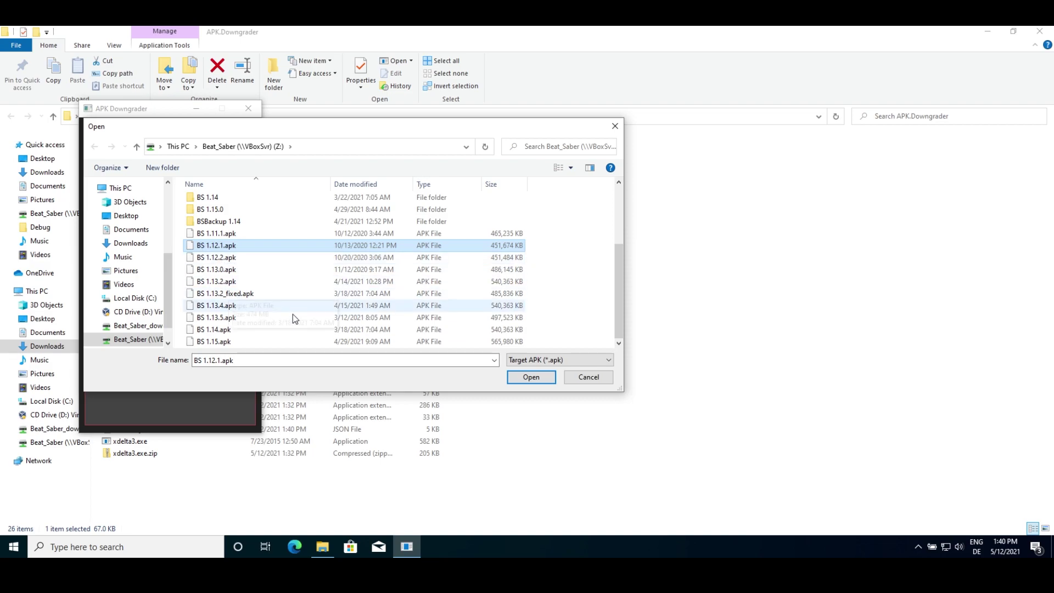
- Load both APKs and generate the 1.15.0-to-1.12.1 downgrade file using XDelta3
{"action": "left_click", "coordinate": [530, 377]}
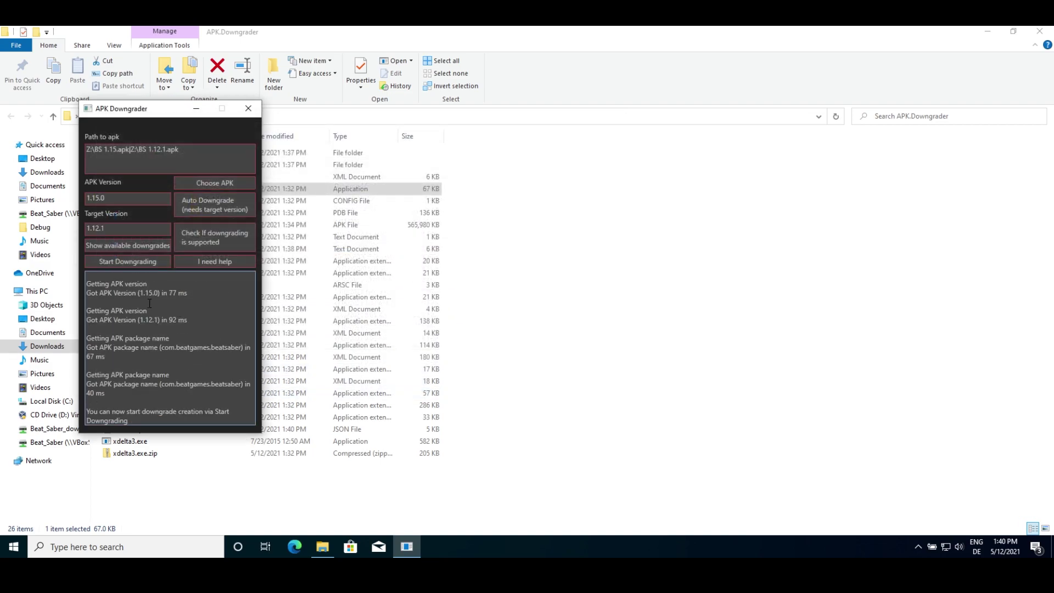
{"action": "left_click", "coordinate": [126, 262]}
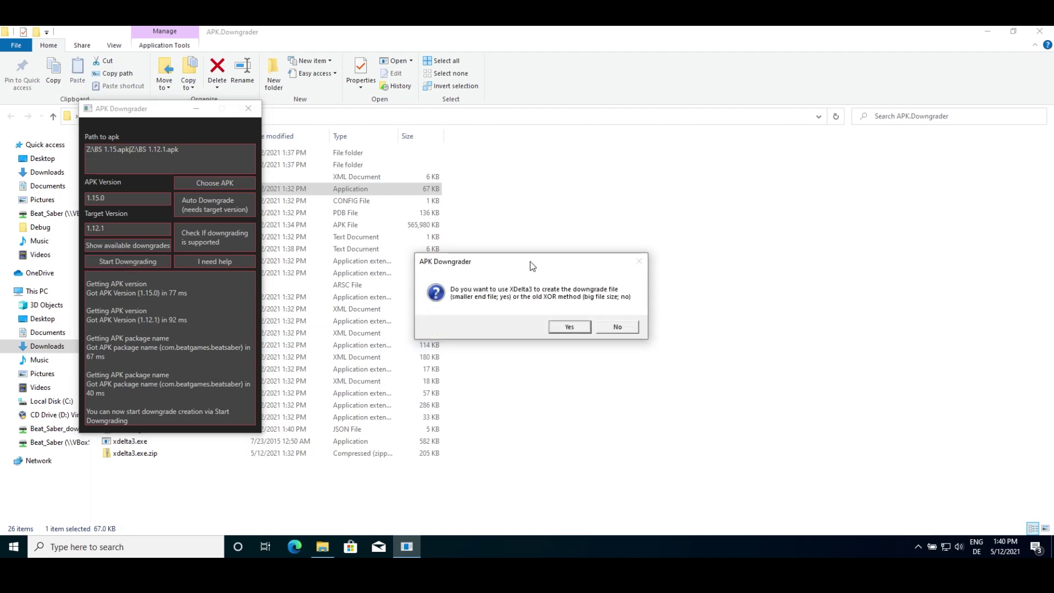
{"action": "left_click_drag", "start_coordinate": [533, 264], "coordinate": [477, 248]}
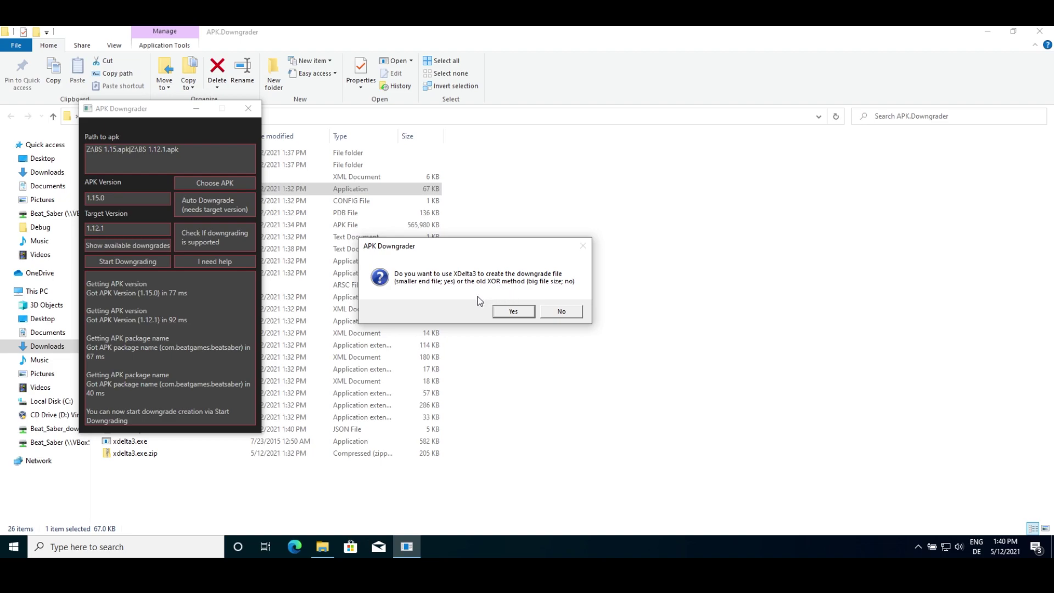
{"action": "left_click", "coordinate": [510, 309]}
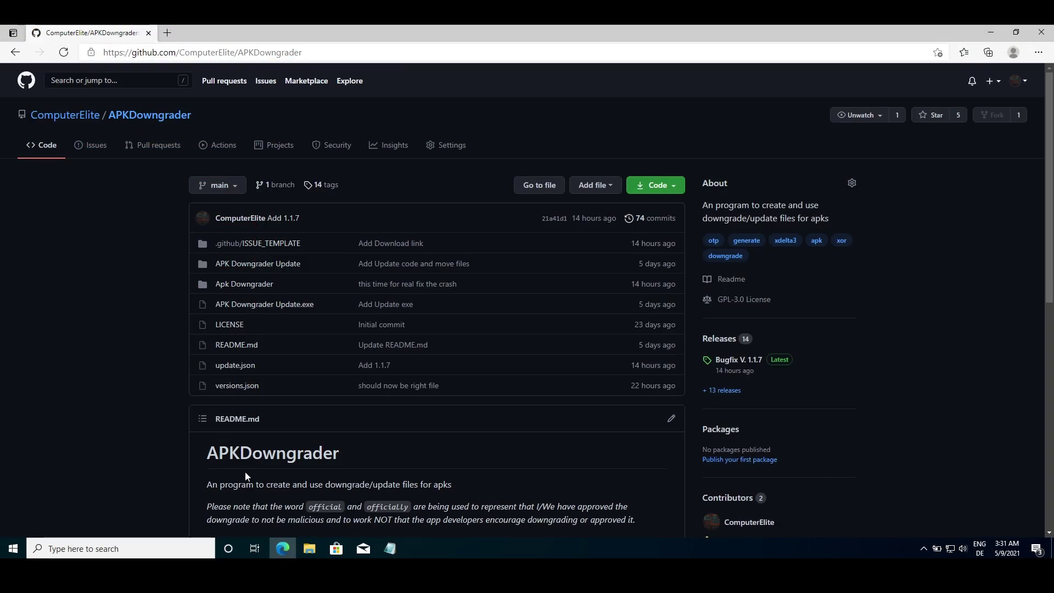
- Open a new issue from the Downgrade Addition template and bring up the APK.Downgrader folder
{"action": "left_click", "coordinate": [91, 146]}
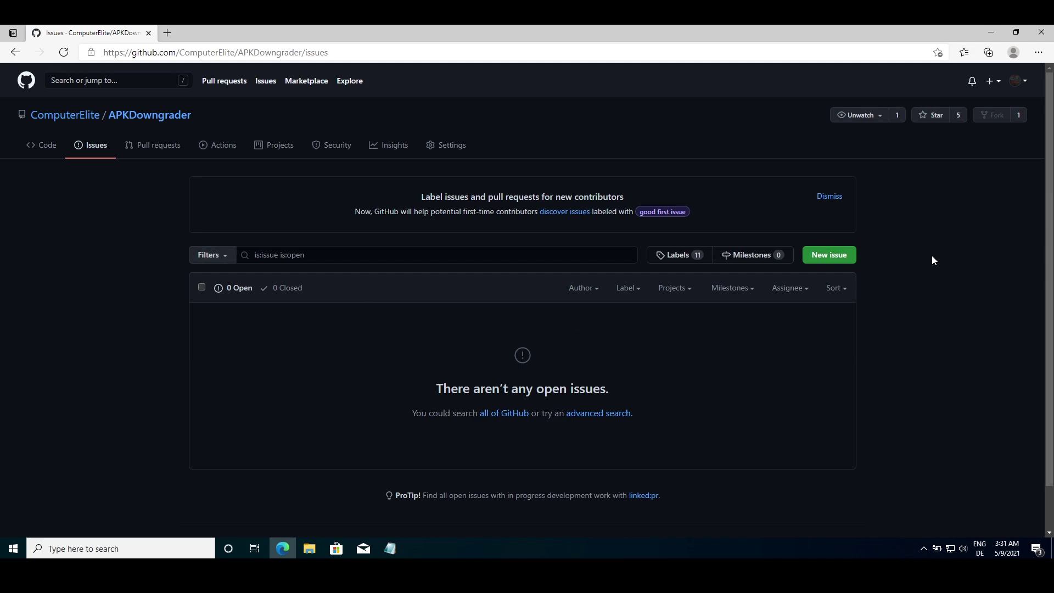
{"action": "left_click", "coordinate": [833, 261]}
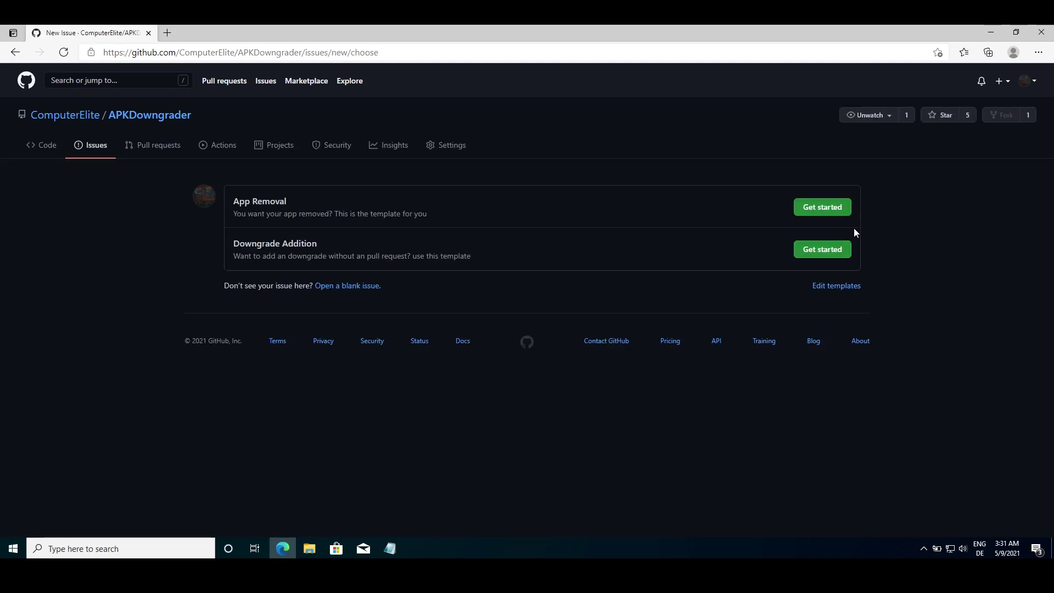
{"action": "left_click", "coordinate": [830, 251]}
{"action": "left_click", "coordinate": [316, 549]}
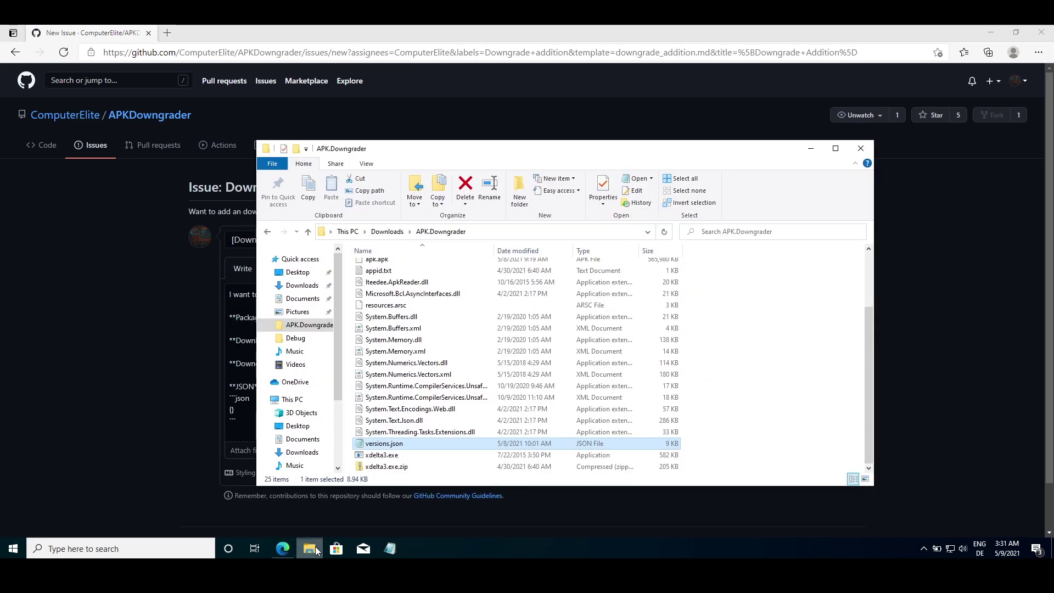
- Open versions.json in Notepad and scroll to its last entry
{"action": "right_click", "coordinate": [442, 446]}
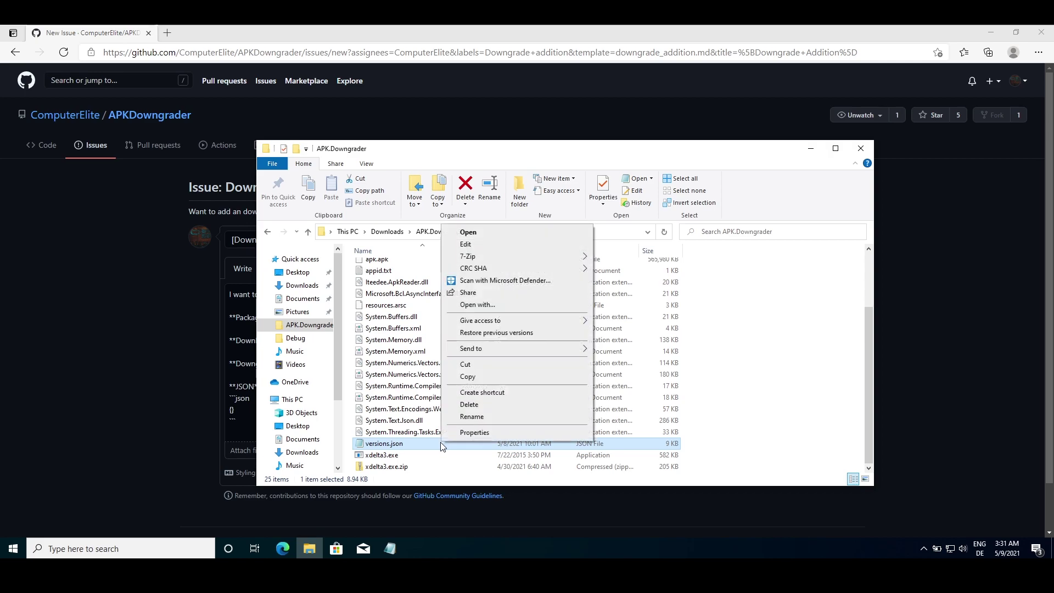
{"action": "left_click", "coordinate": [524, 309]}
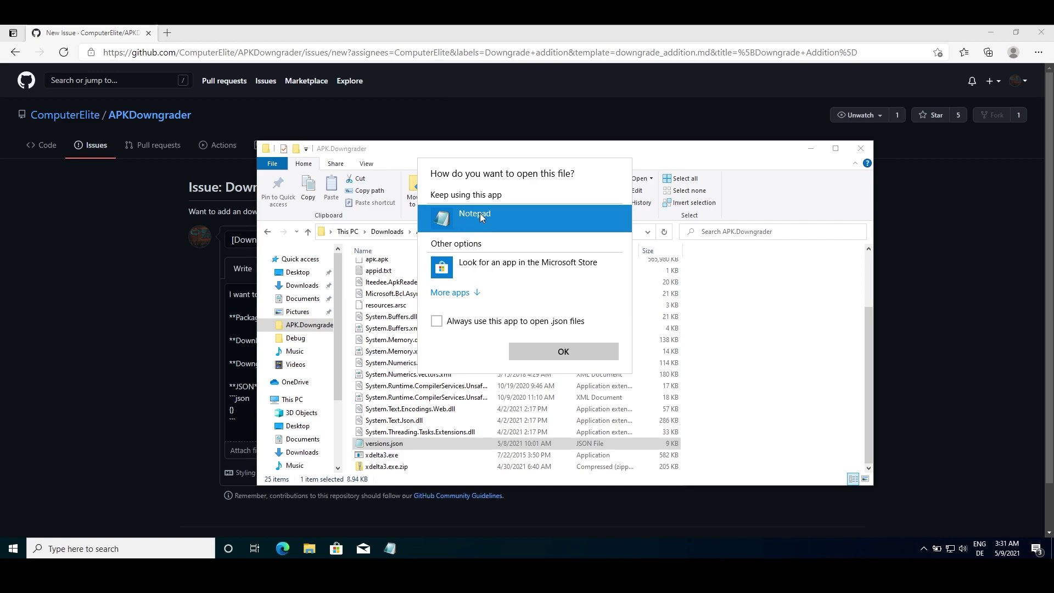
{"action": "left_click", "coordinate": [563, 348]}
{"action": "scroll", "coordinate": [356, 247], "scroll_direction": "down", "scroll_amount": 5}
{"action": "scroll", "coordinate": [356, 248], "scroll_direction": "down", "scroll_amount": 15}
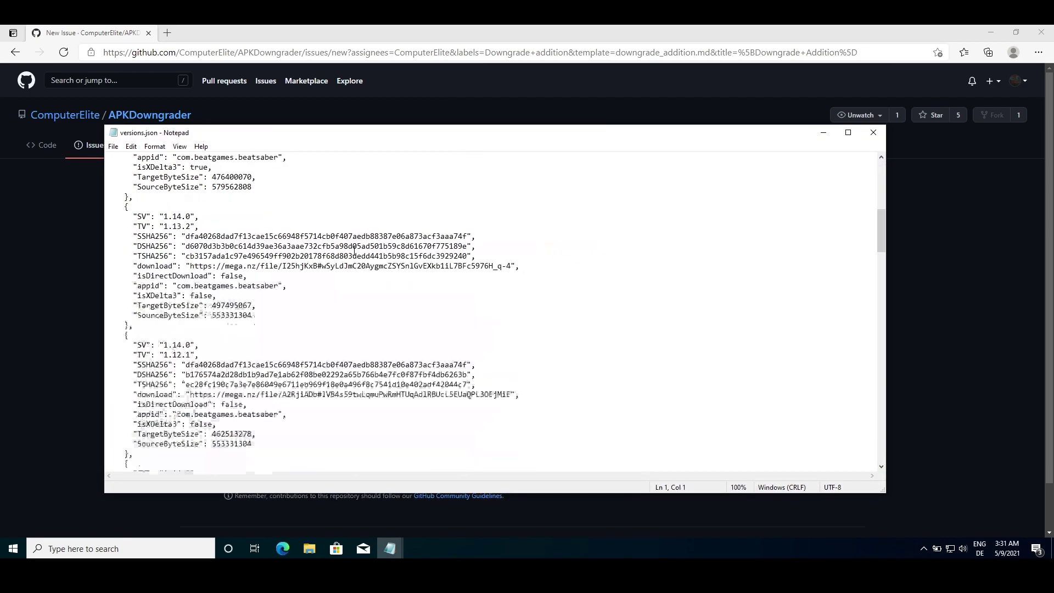
{"action": "scroll", "coordinate": [335, 280], "scroll_direction": "down", "scroll_amount": 5}
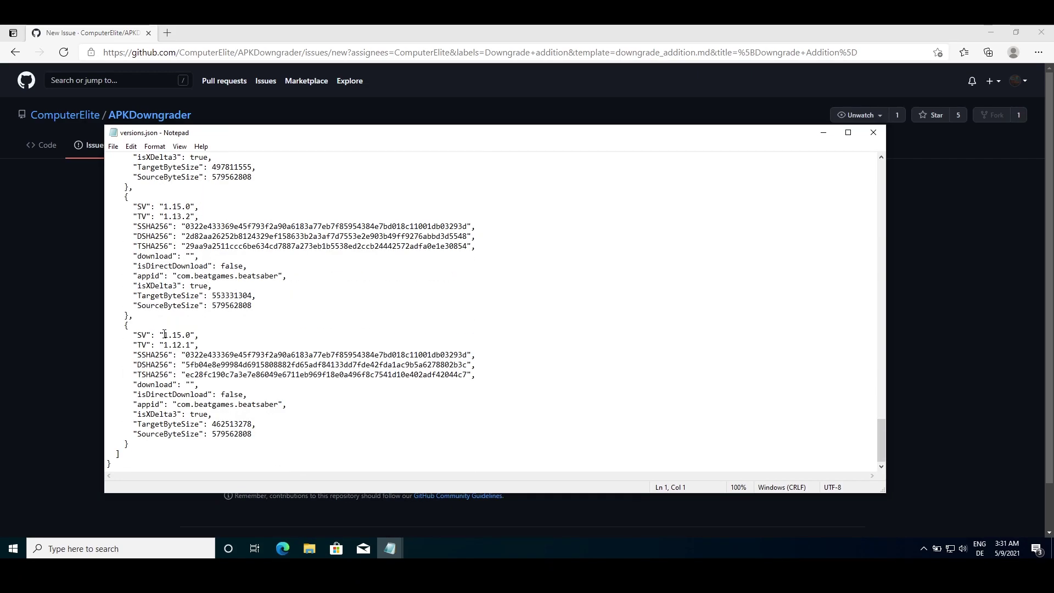
- Copy the last 1.15.0-to-1.12.1 JSON entry and paste it into the issue's JSON block
{"action": "mouse_move", "coordinate": [163, 335]}
{"action": "left_mouse_down"}
{"action": "mouse_move", "coordinate": [189, 334]}
{"action": "mouse_move", "coordinate": [190, 345]}
{"action": "mouse_move", "coordinate": [165, 344]}
{"action": "left_mouse_up"}
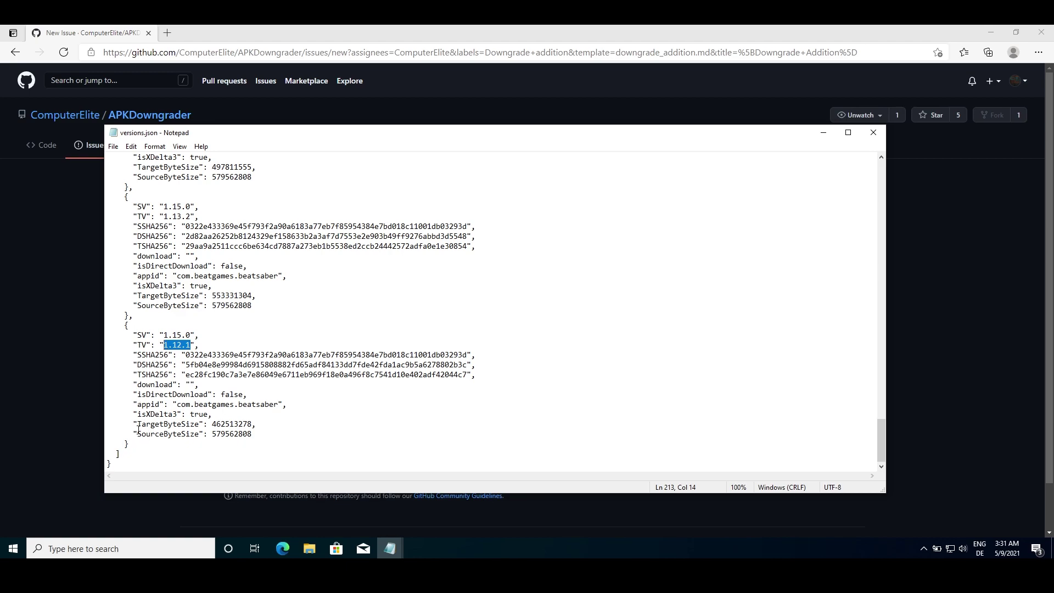
{"action": "left_click_drag", "start_coordinate": [137, 434], "coordinate": [126, 327]}
{"action": "right_click", "coordinate": [140, 333]}
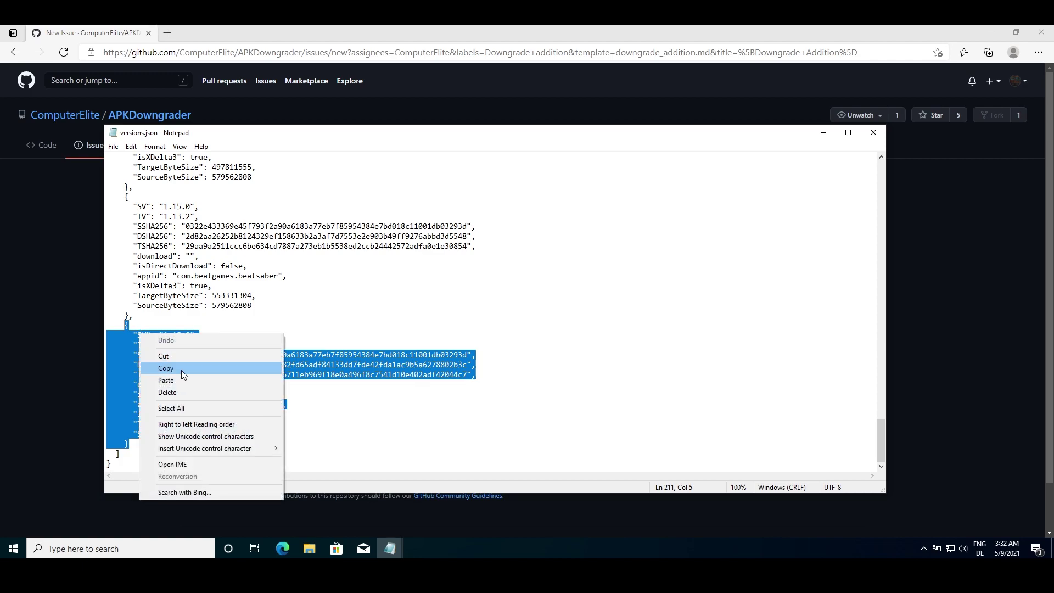
{"action": "left_click", "coordinate": [181, 370]}
{"action": "left_click", "coordinate": [35, 275]}
{"action": "left_click", "coordinate": [236, 410]}
{"action": "key", "text": "ctrl+v"}
{"action": "scroll", "coordinate": [295, 358], "scroll_direction": "up", "scroll_amount": 2}
- Set Downgrade to 1.15.0 to 1.12.1, package to com.beatgames.beatsaber, and begin the MEGA link
{"action": "left_click_drag", "start_coordinate": [386, 364], "coordinate": [285, 363]}
{"action": "type", "text": "1.15.0 to 1.12.1"}
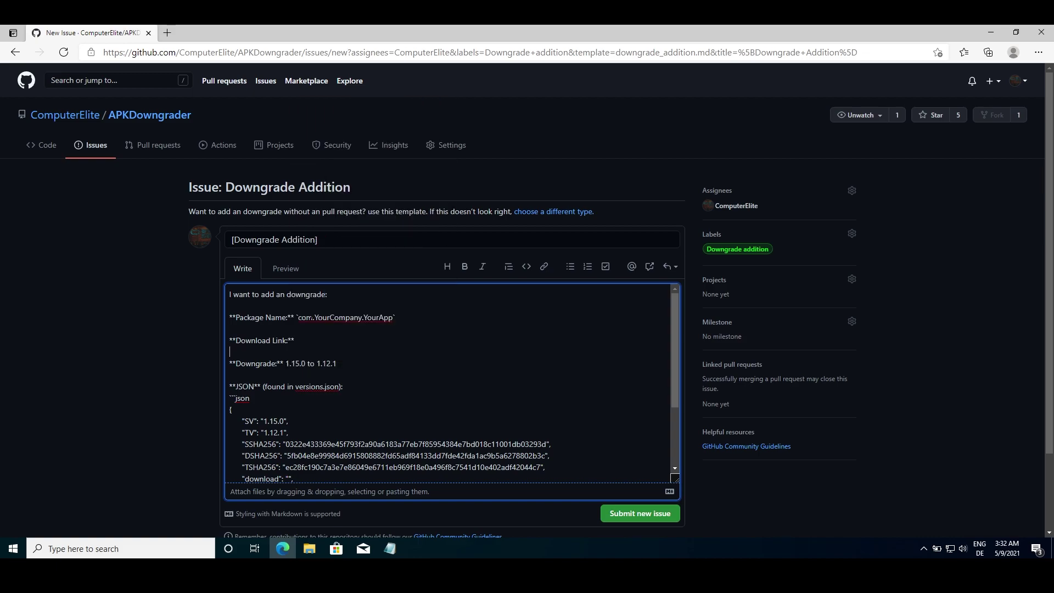
{"action": "left_click_drag", "start_coordinate": [315, 318], "coordinate": [392, 317]}
{"action": "type", "text": "beatgames.beatsaber"}
{"action": "left_click", "coordinate": [352, 339]}
{"action": "type", "text": "https://mega."}
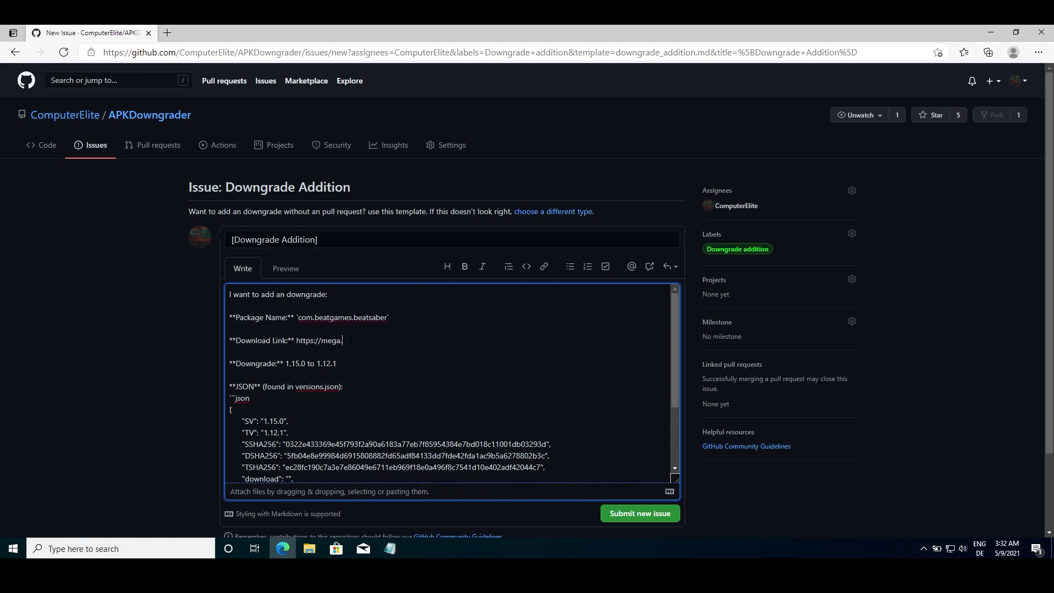
{"action": "type", "text": "nz/yourF"}
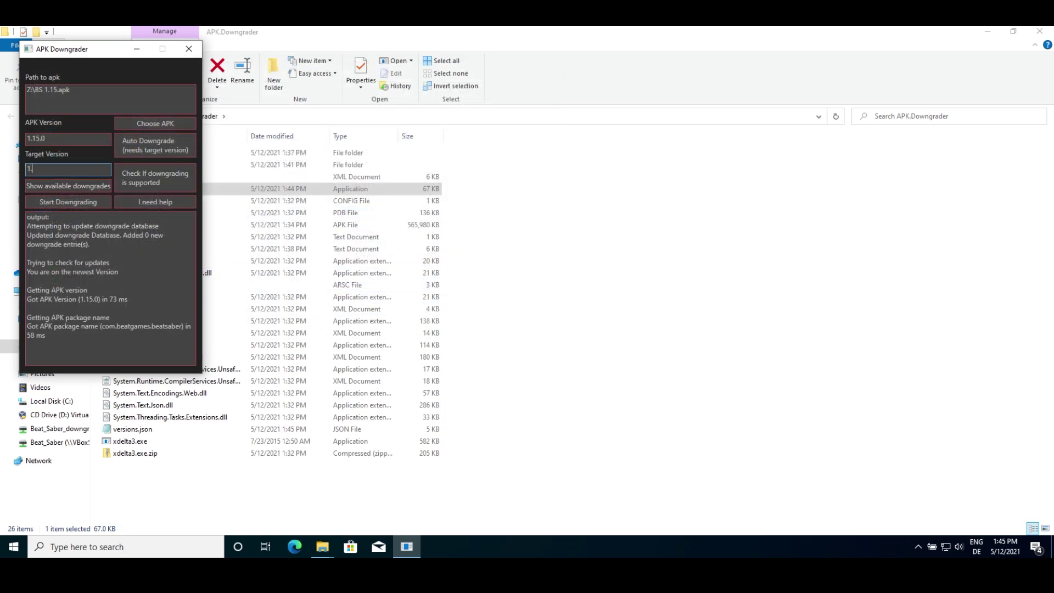
- Try downgrading BS 1.15.apk to target version 1.0.0 and see it is unavailable
{"action": "left_click", "coordinate": [67, 200]}
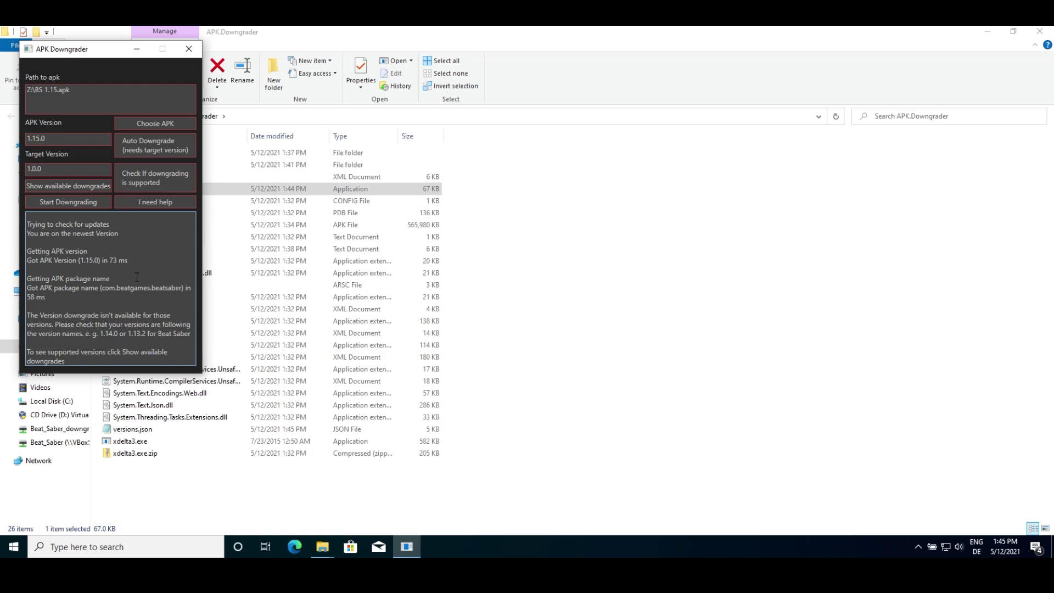
{"action": "left_click", "coordinate": [88, 186]}
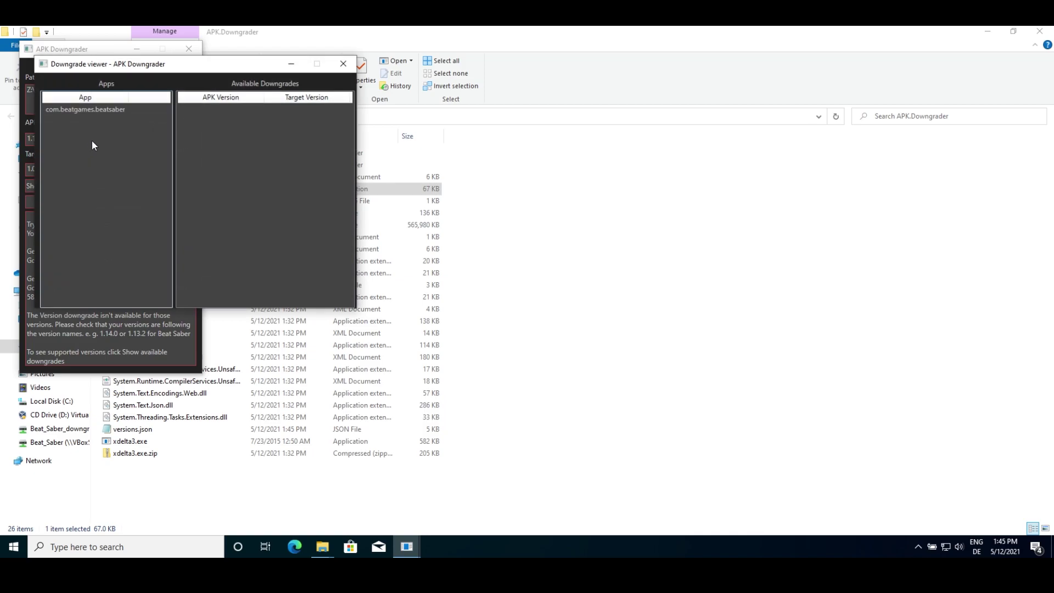
{"action": "left_click", "coordinate": [100, 111]}
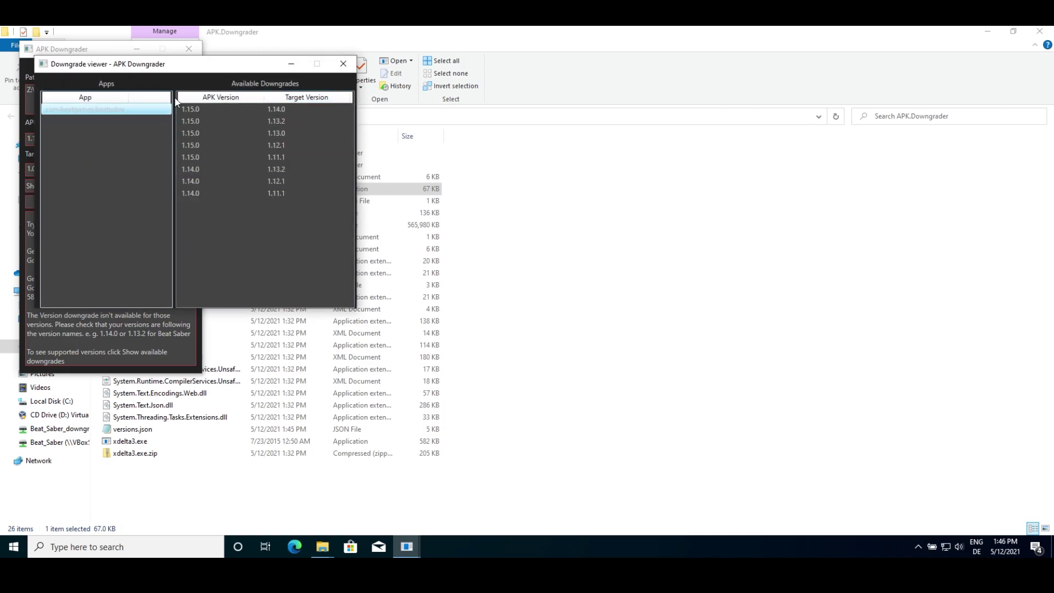
{"action": "left_click", "coordinate": [344, 64]}
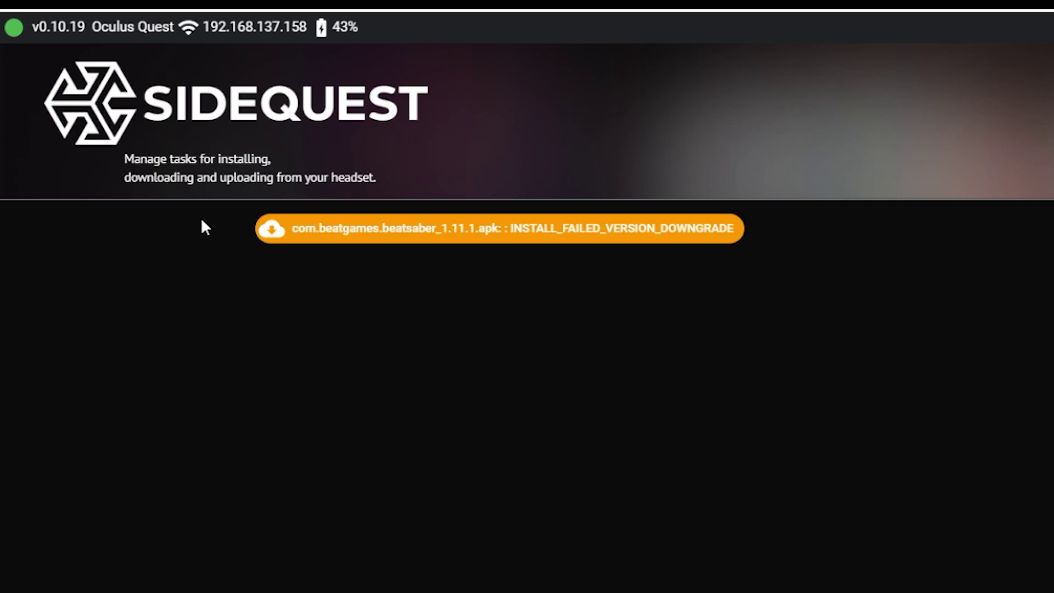
- Uninstall Beat Saber from the headset, then install com.beatgames.beatsaber_1.11.1.apk from DowngradedAPKs
{"action": "left_click", "coordinate": [909, 35]}
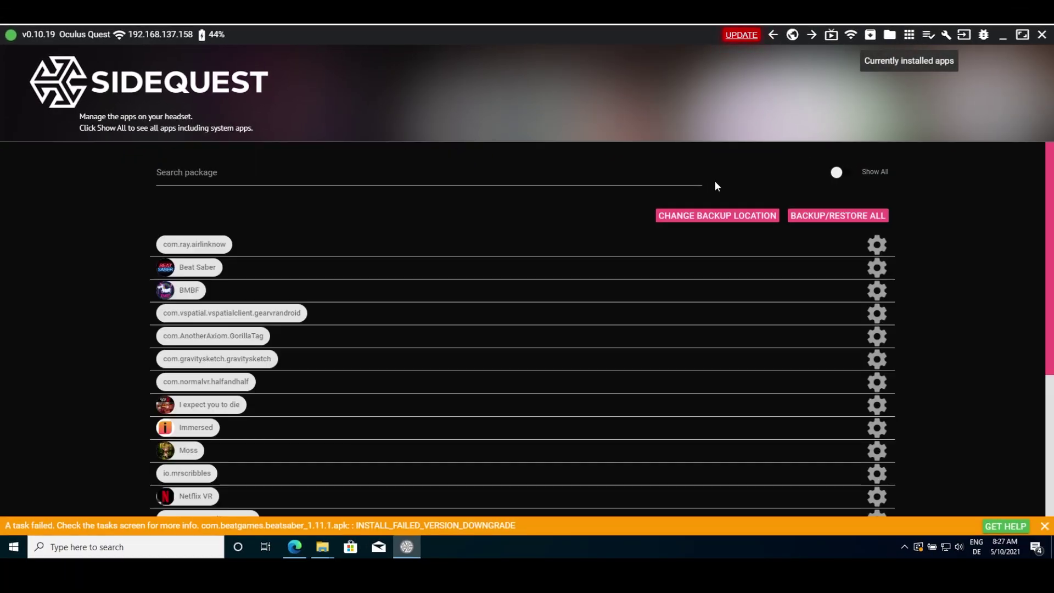
{"action": "left_click", "coordinate": [877, 267]}
{"action": "left_click", "coordinate": [621, 270]}
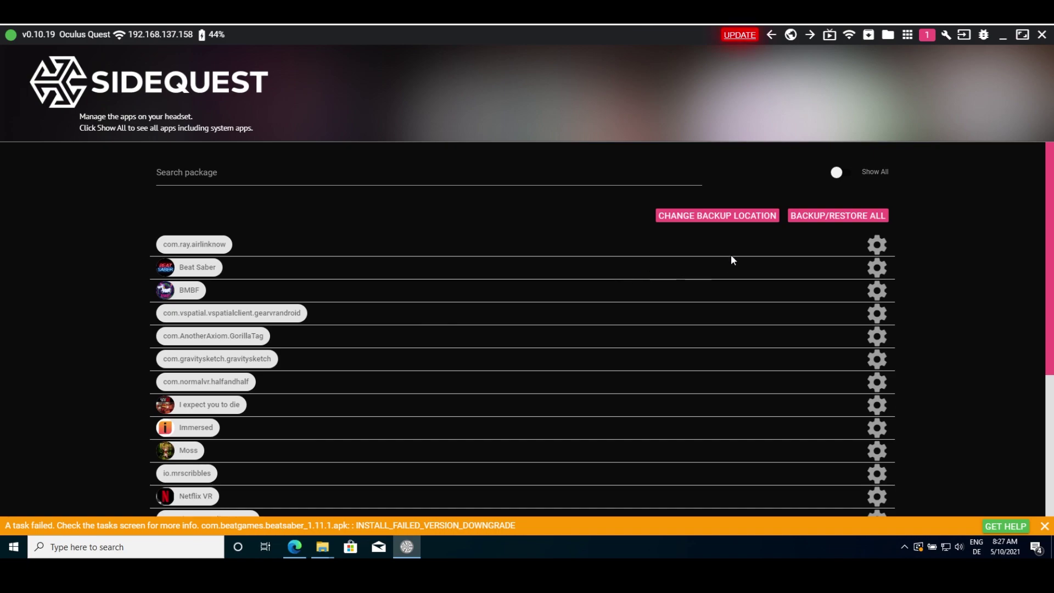
{"action": "left_click", "coordinate": [379, 497]}
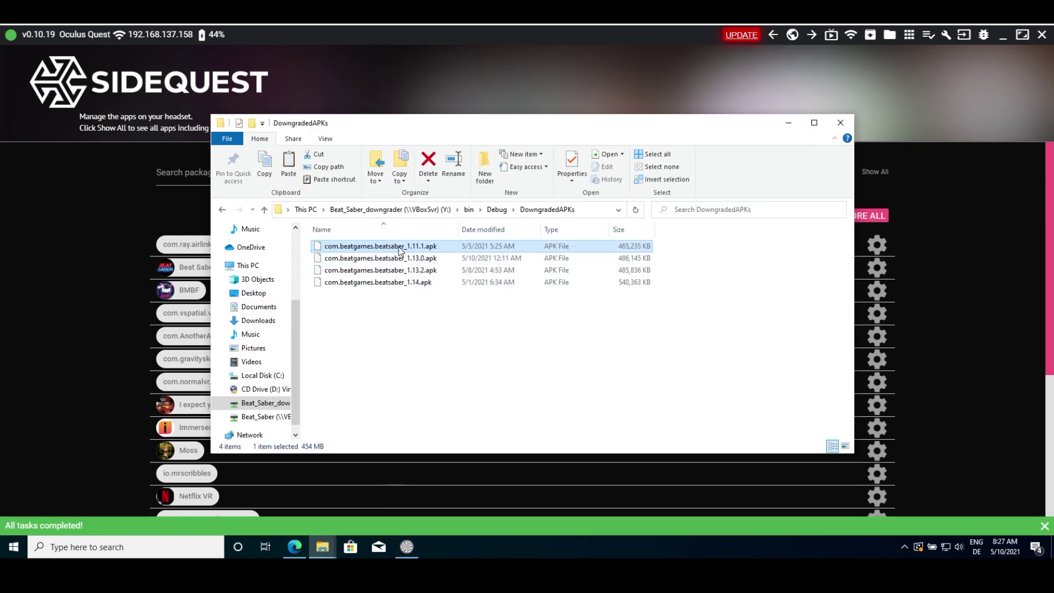
{"action": "left_click_drag", "start_coordinate": [399, 246], "coordinate": [412, 77]}
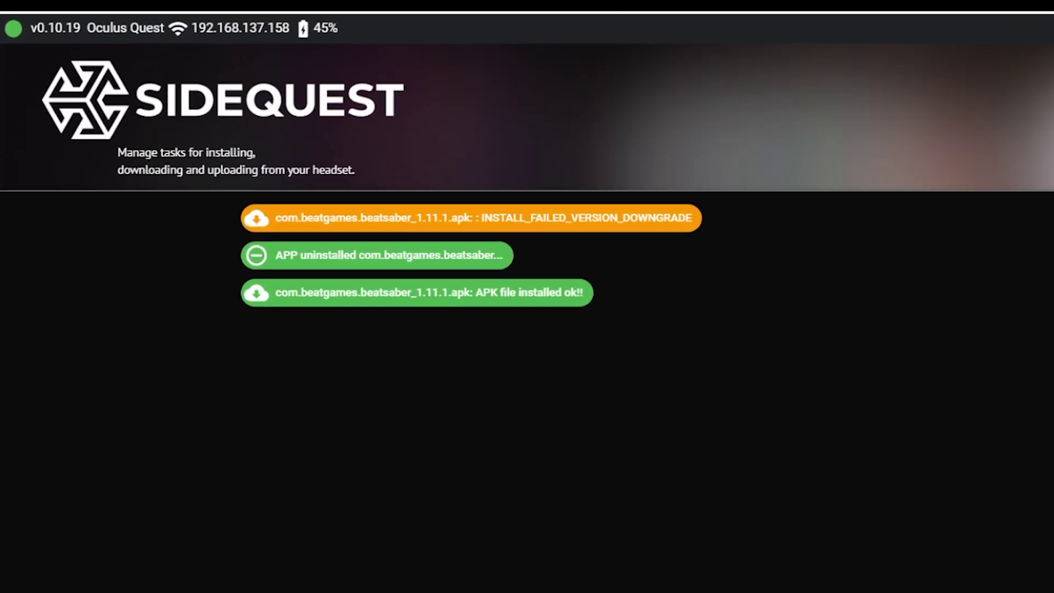